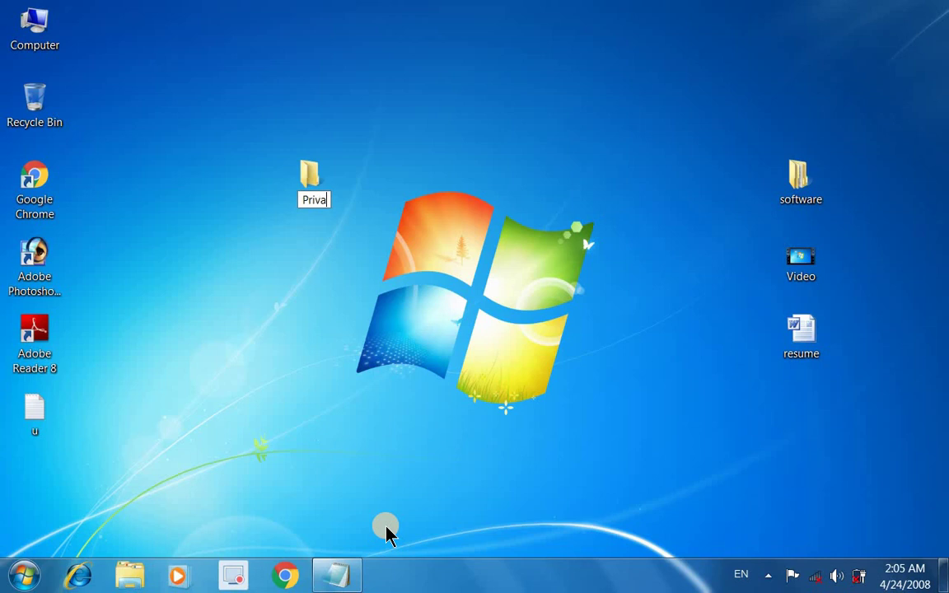
Step: Confirm the new desktop folder name Private and open it to show it is empty
key("Return")
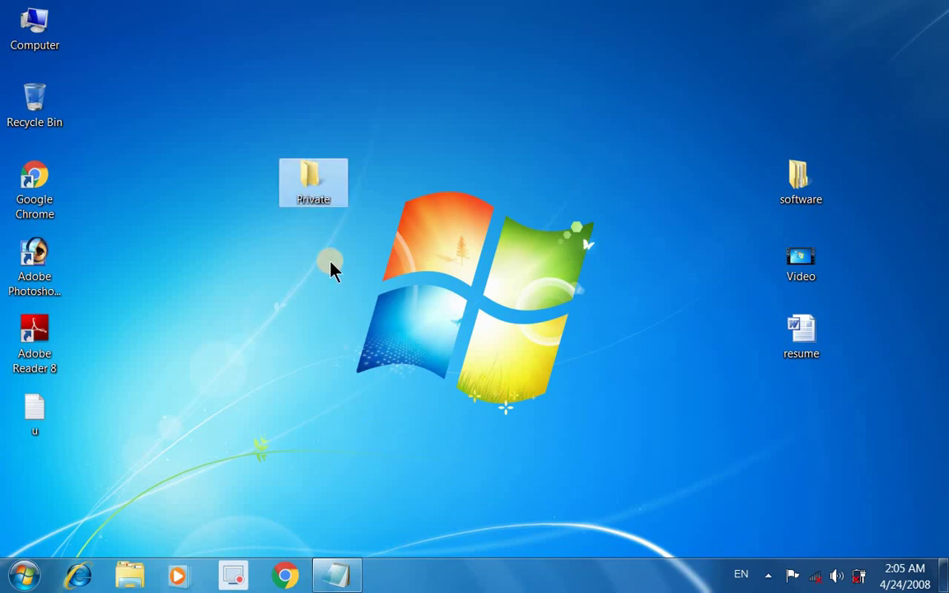
right_click(317, 180)
left_click(344, 192)
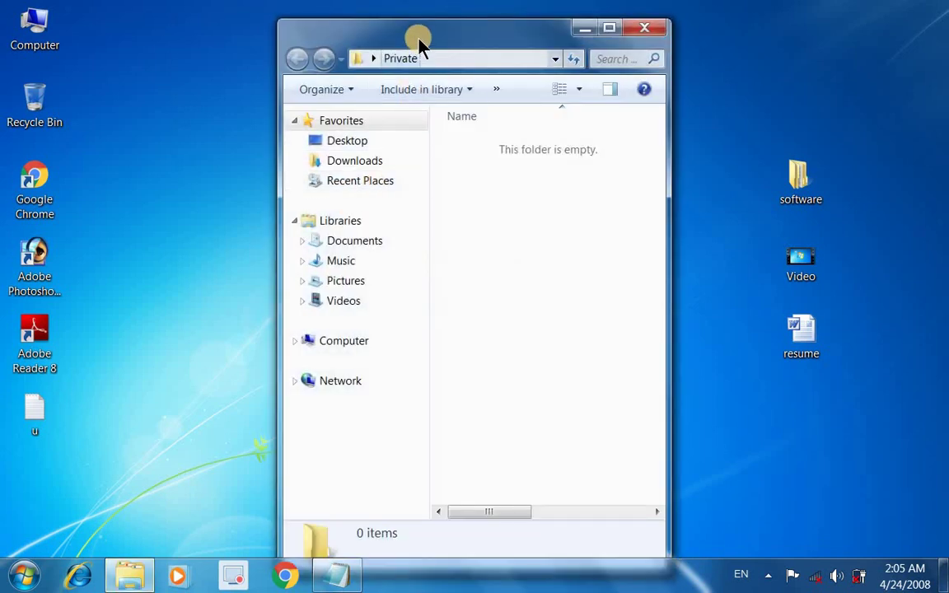
Step: Create a text document named New Text Document inside the Private folder
left_click_drag(417, 33, 349, 34)
right_click(415, 196)
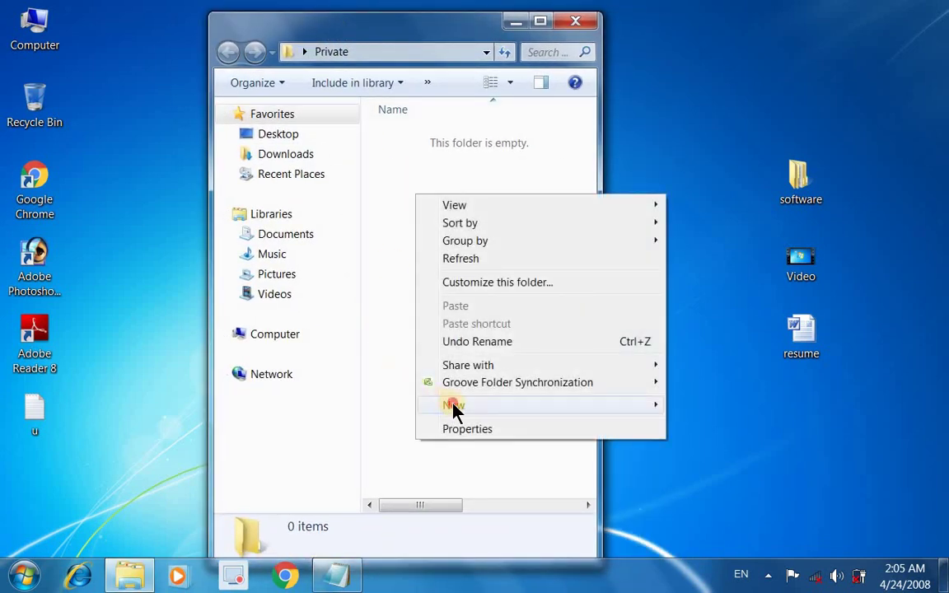
left_click(454, 405)
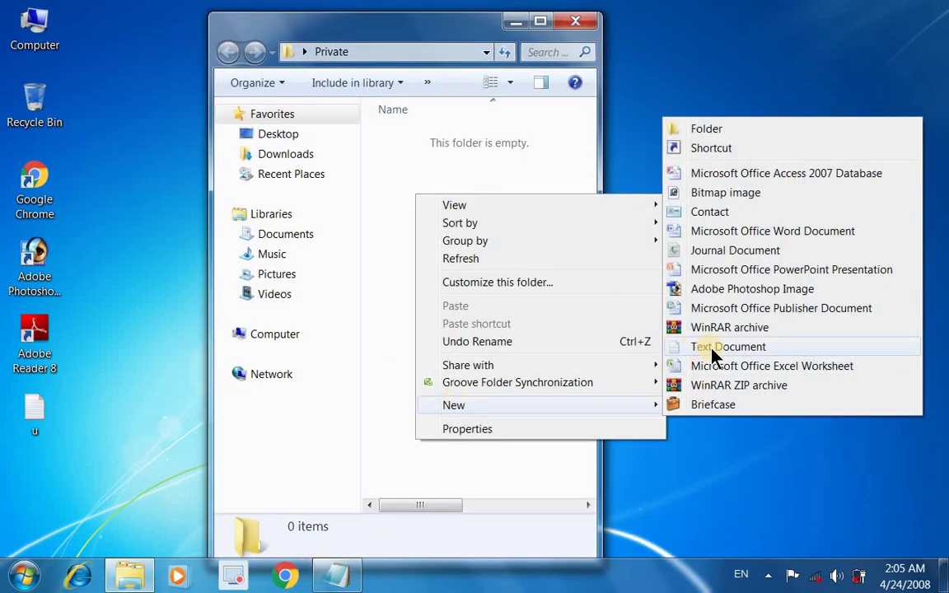
left_click(713, 351)
key("Return")
Step: Open New Text Document in Notepad
left_click(410, 170)
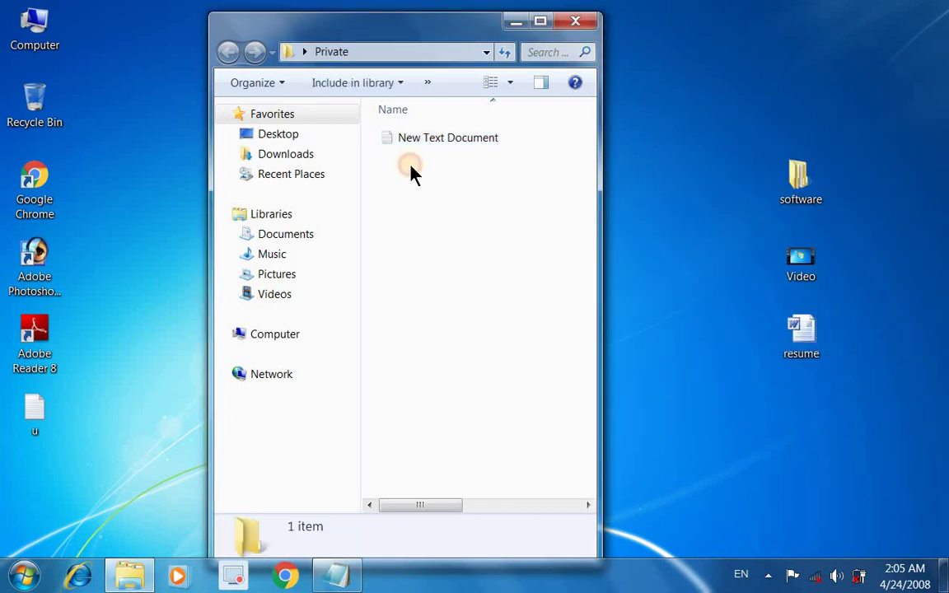
left_click(456, 155)
right_click(450, 150)
left_click(500, 153)
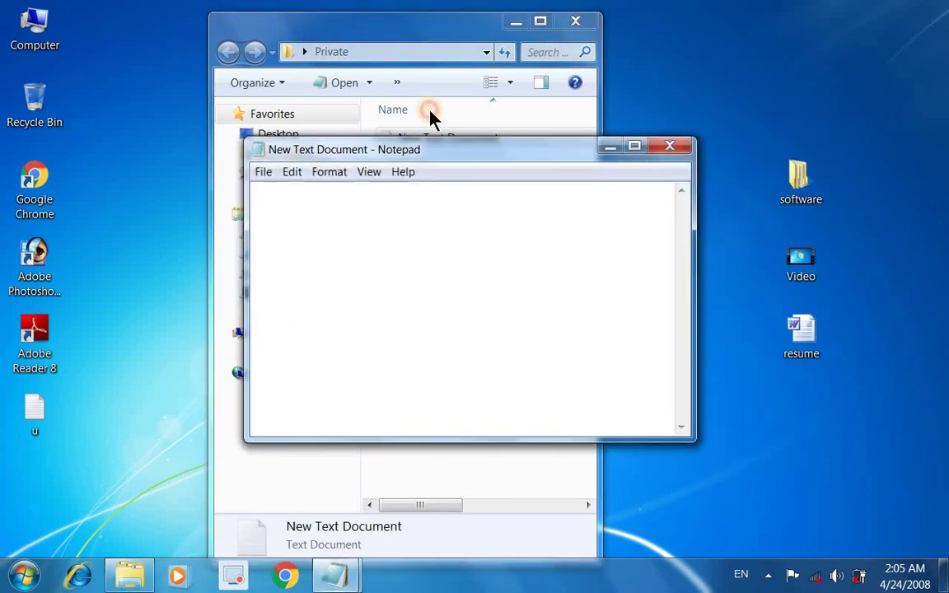
Step: Copy the entire Folder Locker script from the u file, then close u
double_click(39, 412)
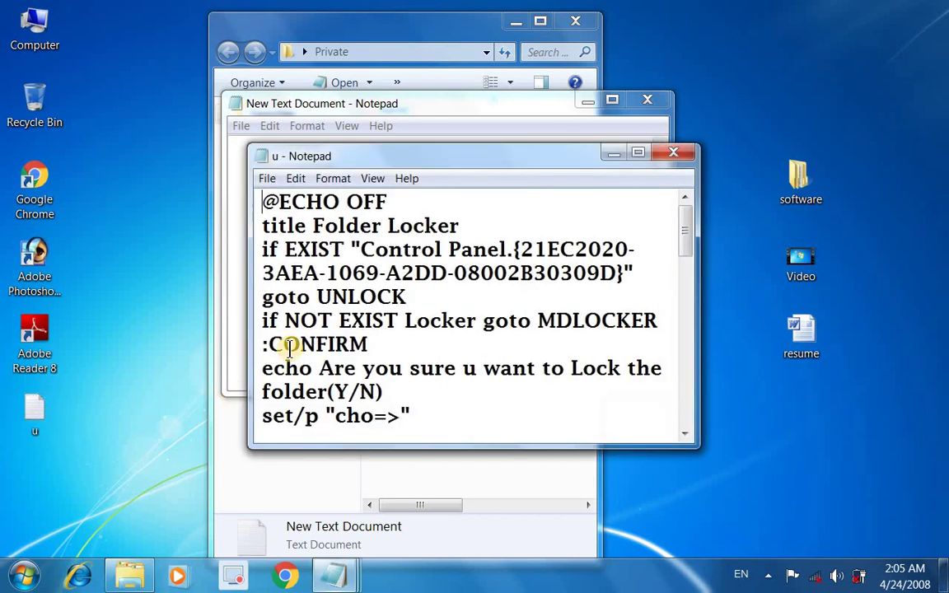
left_click(288, 178)
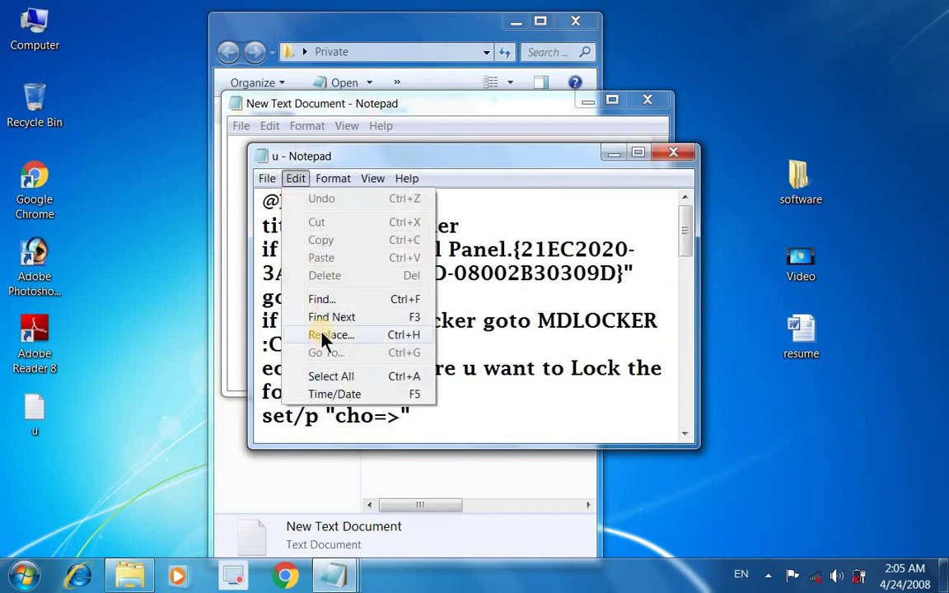
left_click(331, 376)
right_click(322, 313)
left_click(365, 363)
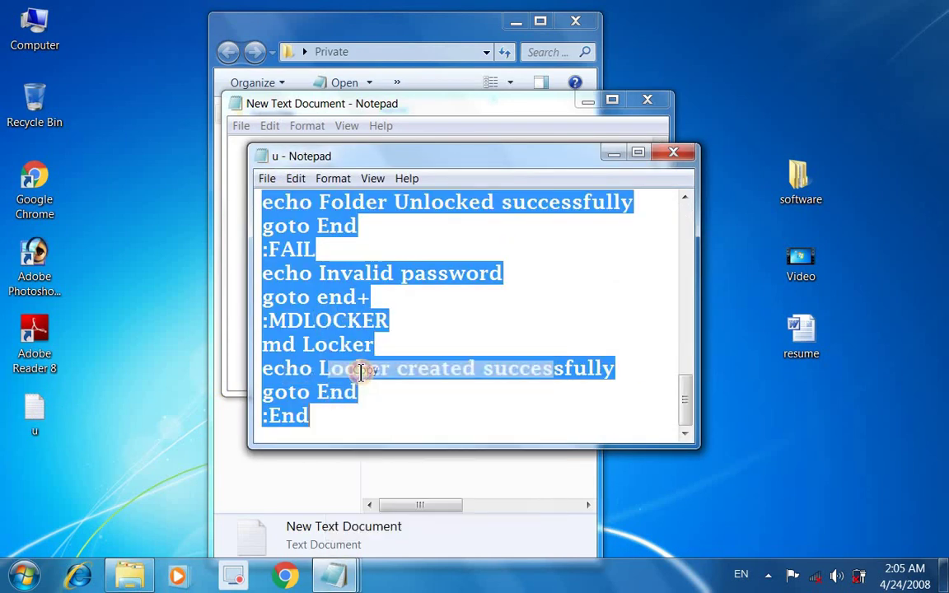
left_click(673, 155)
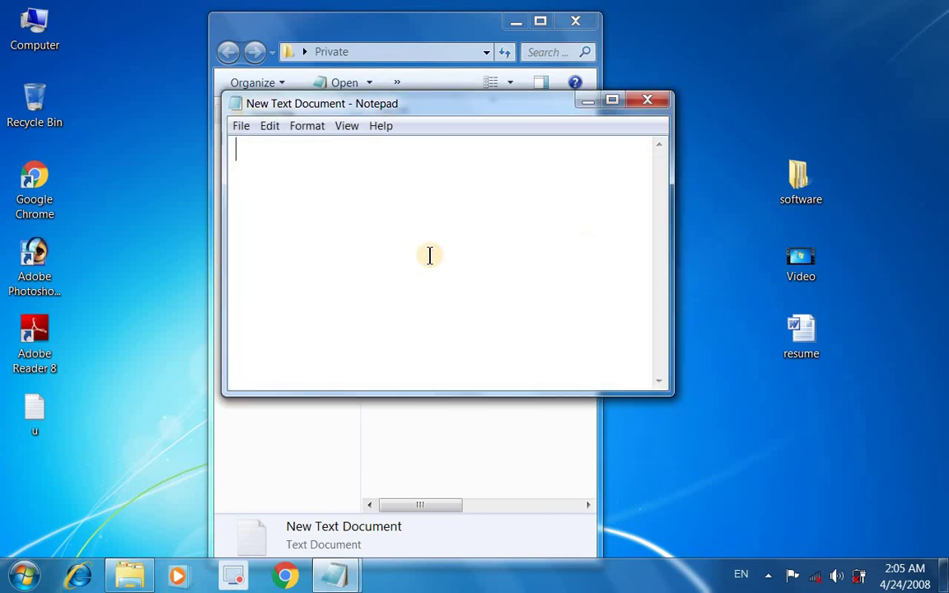
Step: Paste the locker script into New Text Document and check the password on its if NOT line
right_click(430, 250)
left_click(451, 322)
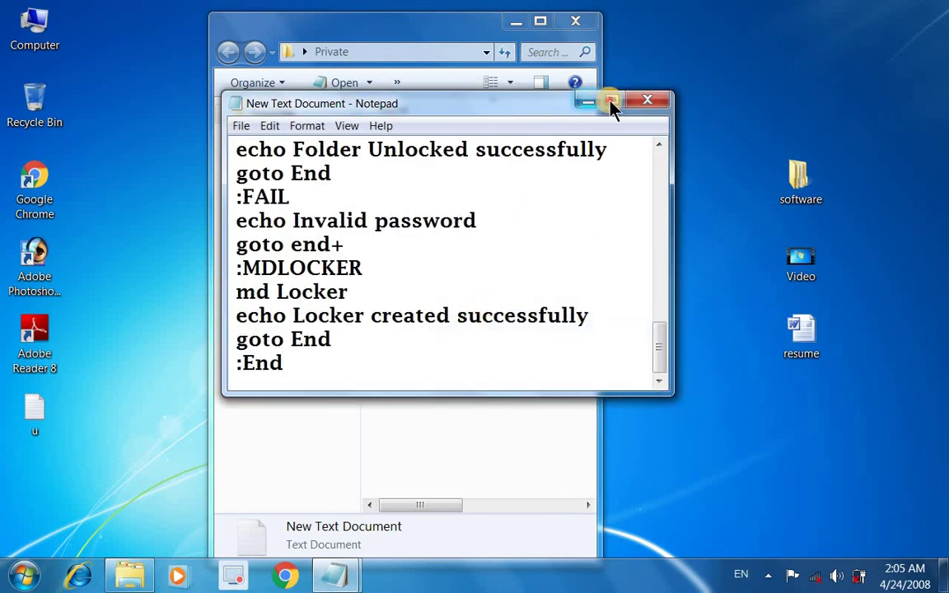
left_click(610, 102)
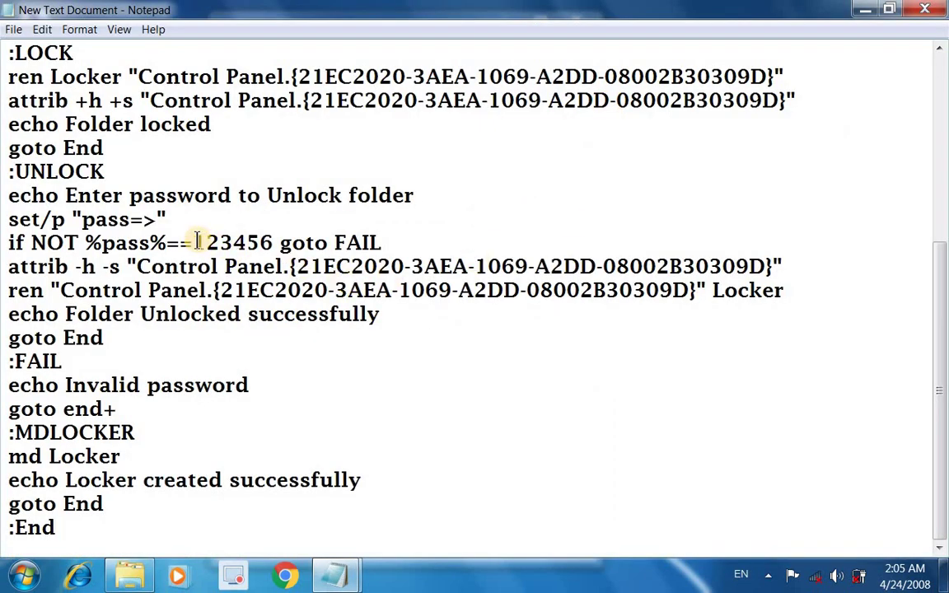
left_click_drag(198, 242, 274, 244)
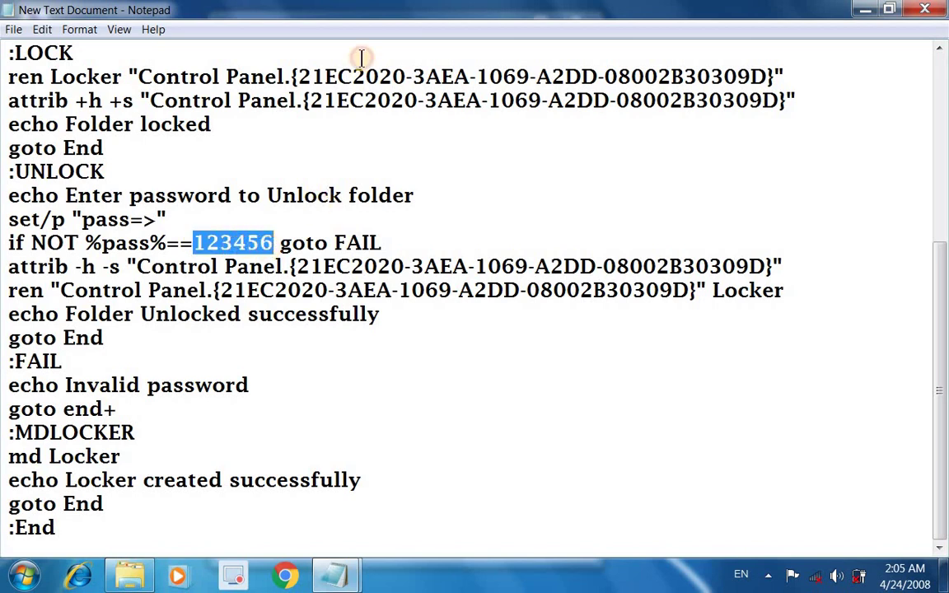
double_click(395, 12)
left_click(539, 33)
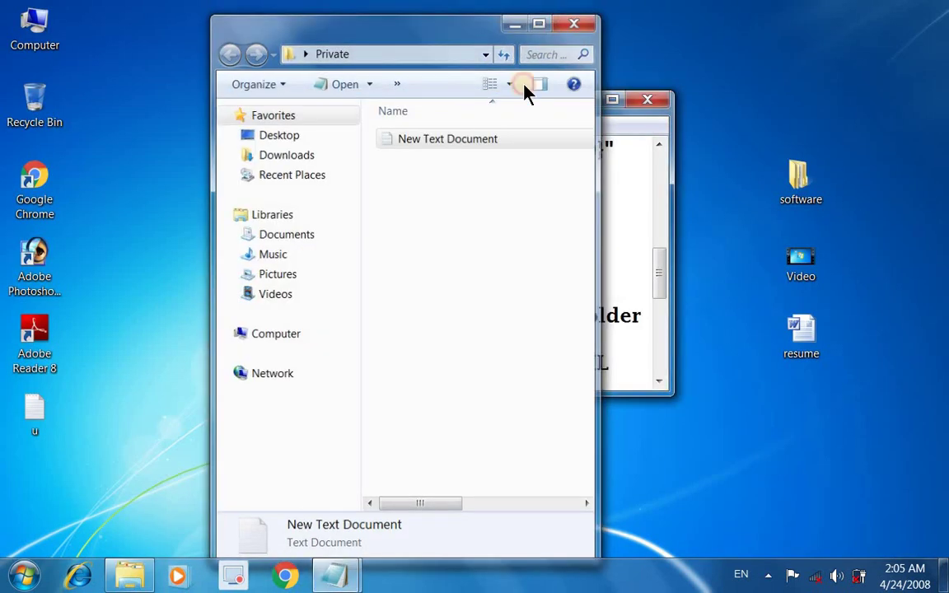
left_click_drag(495, 105, 369, 87)
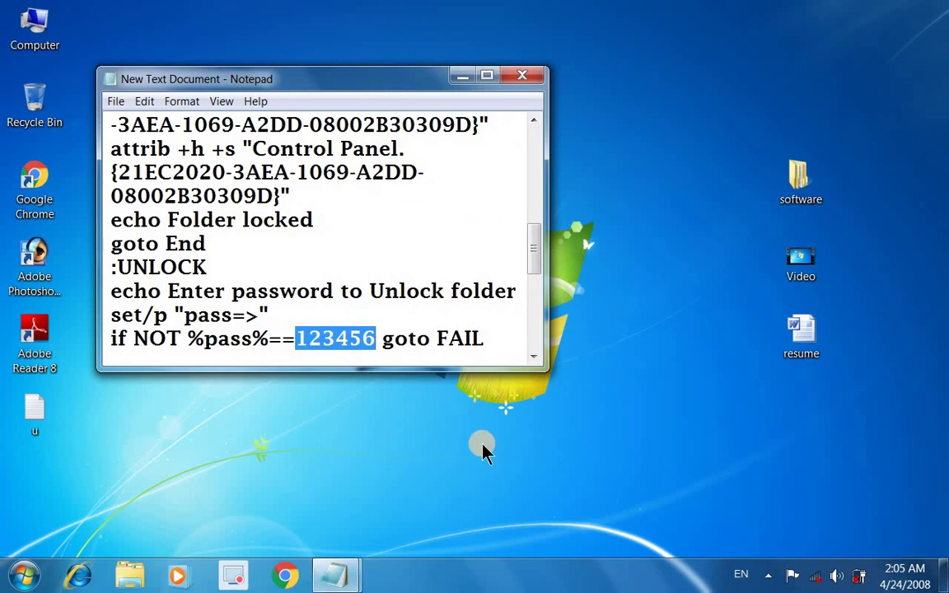
Step: Place the Untitled Hindi instructions note side by side with the locker script window
mouse_move(358, 577)
left_click(264, 476)
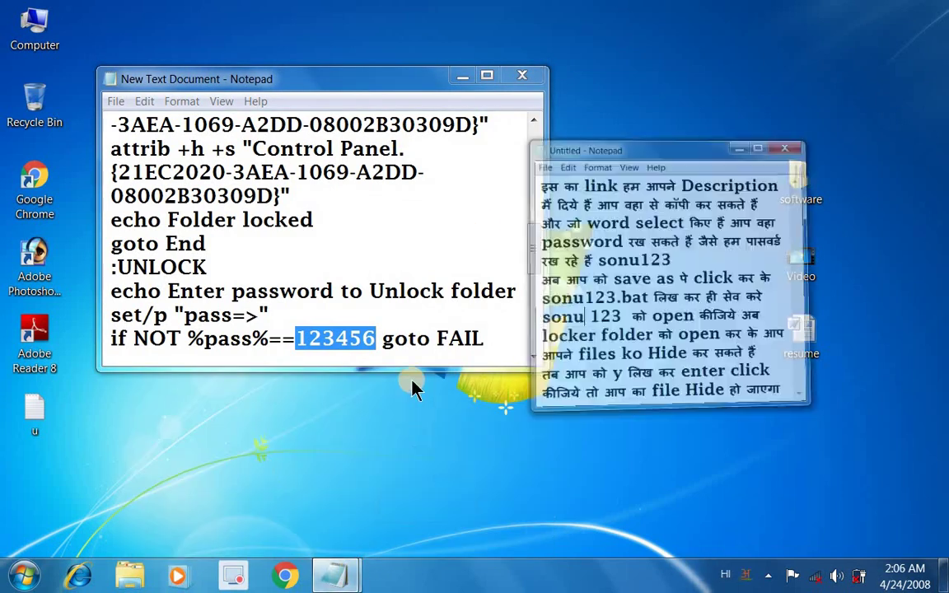
left_click_drag(595, 43, 585, 74)
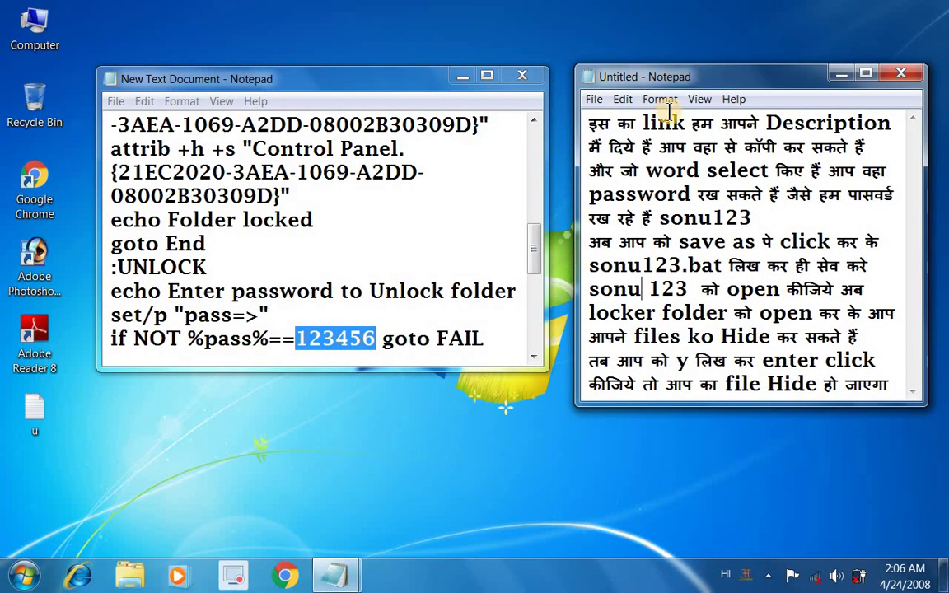
left_click_drag(402, 78, 393, 78)
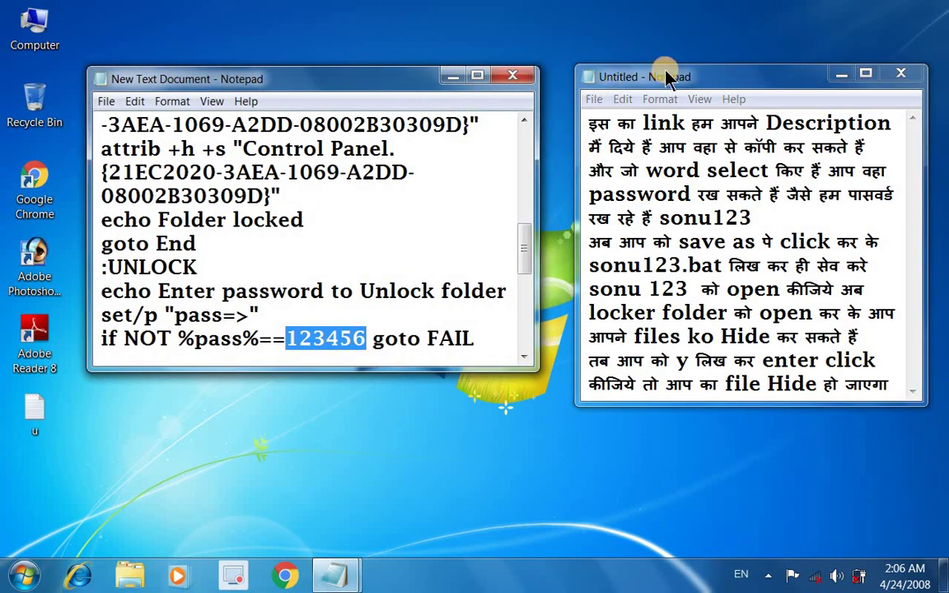
left_click_drag(668, 76, 644, 76)
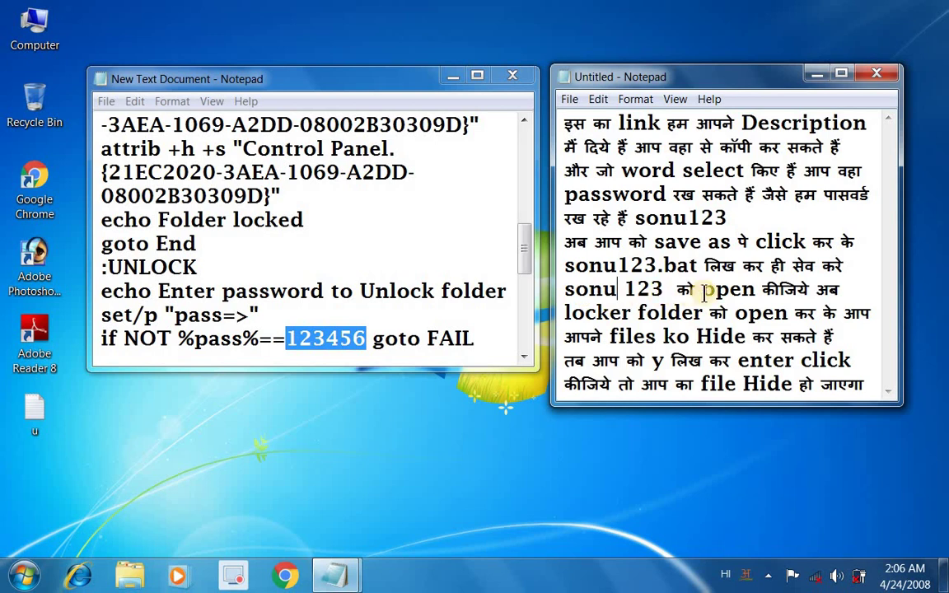
left_click(363, 339)
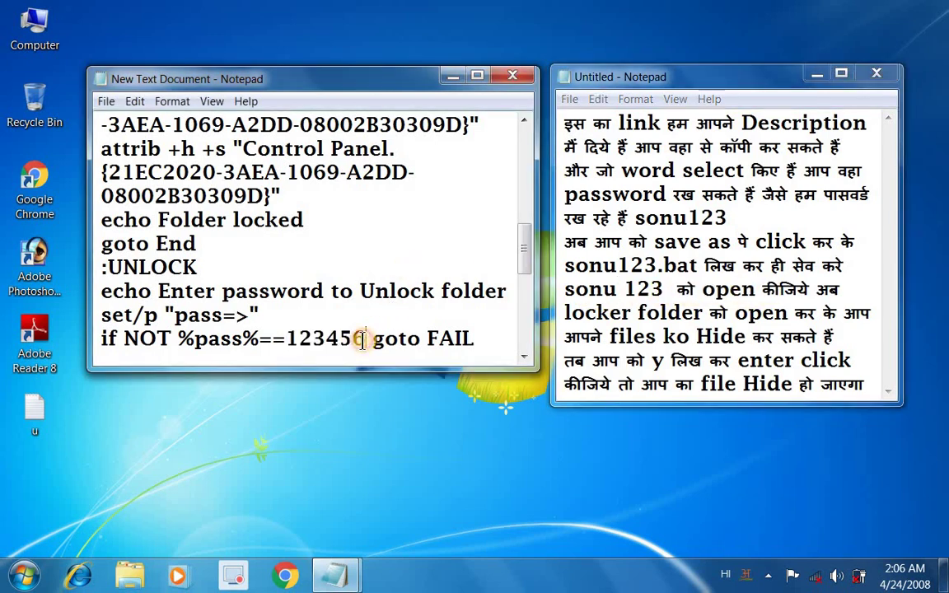
key("BackSpace")
key("BackSpace")
key("BackSpace")
key("BackSpace")
key("BackSpace")
key("BackSpace")
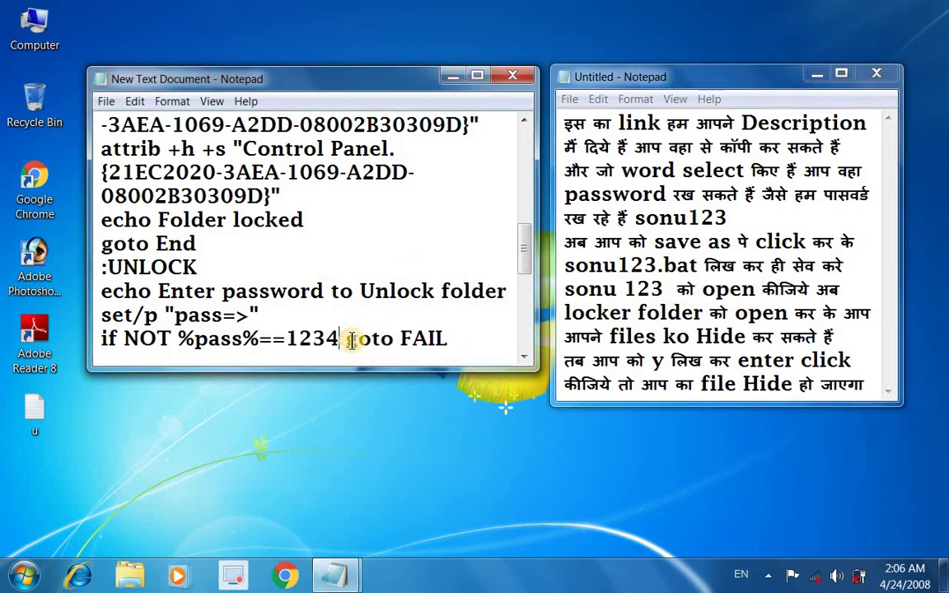
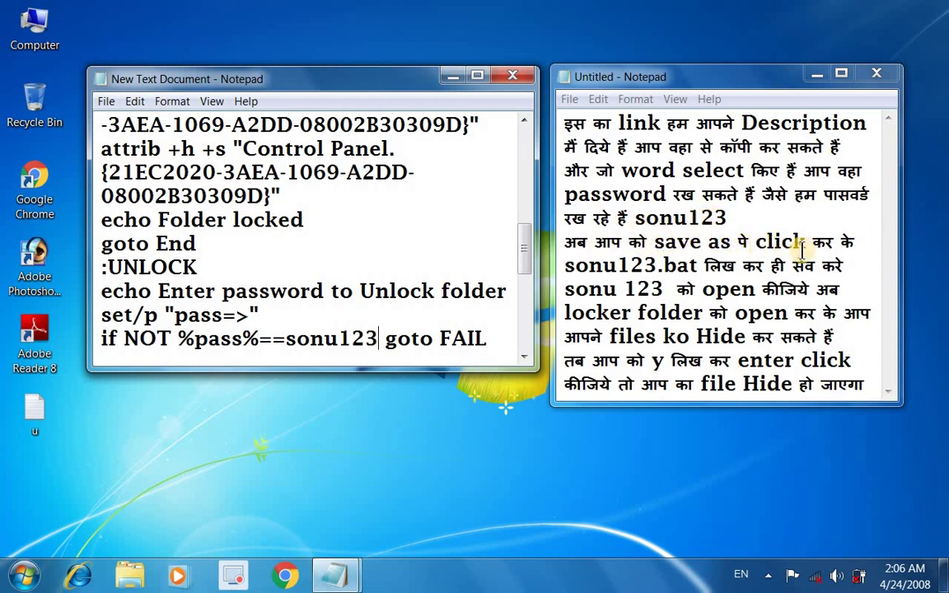
left_click(104, 106)
left_click(119, 176)
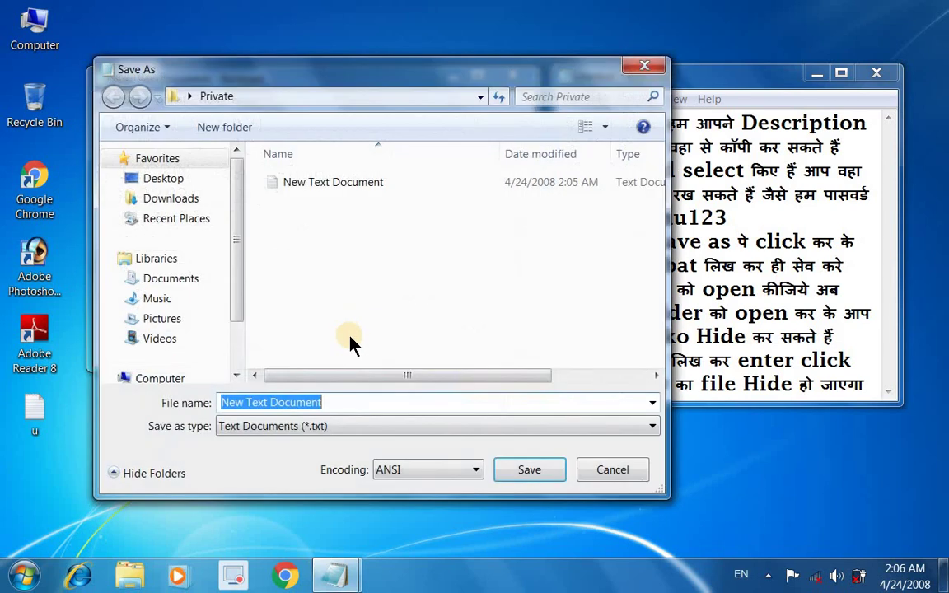
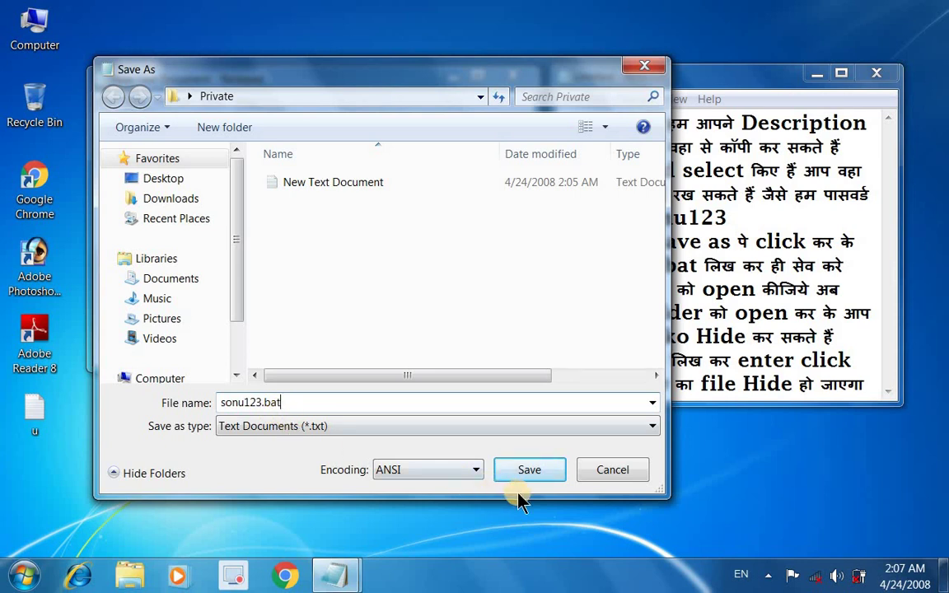
left_click(528, 469)
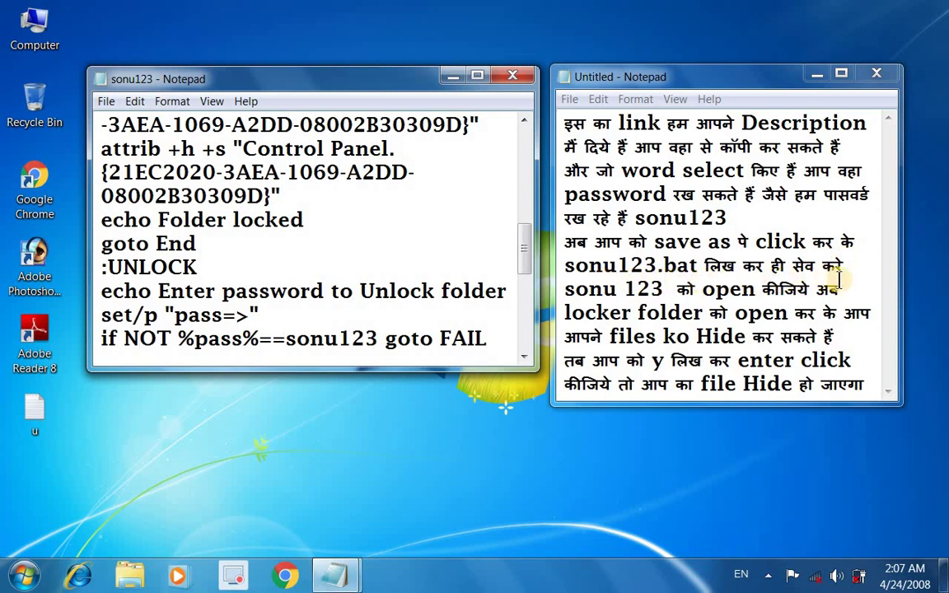
left_click(516, 77)
Step: Reopen Private and delete the blank New Text Document to the Recycle Bin
left_click_drag(315, 184, 288, 123)
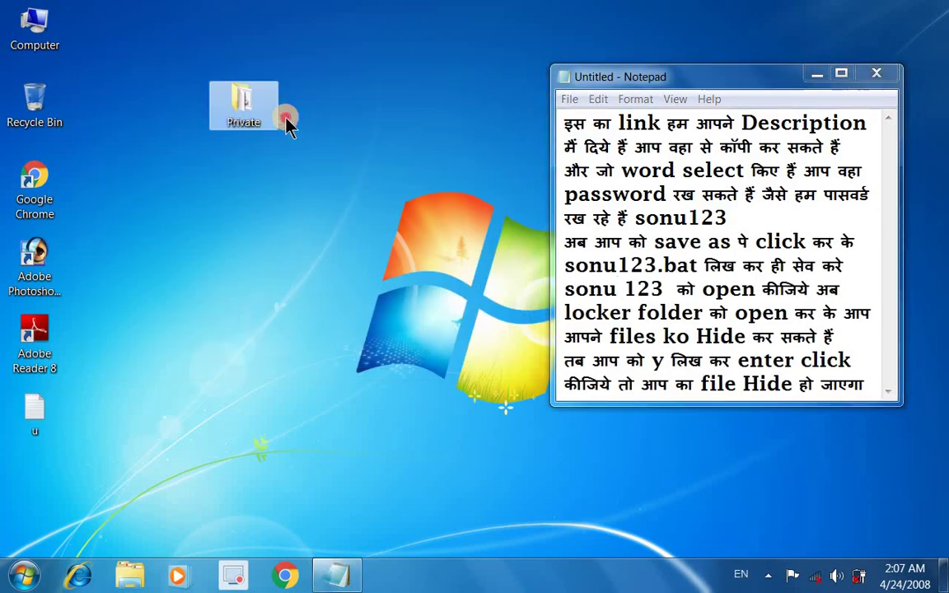
right_click(237, 107)
left_click(251, 117)
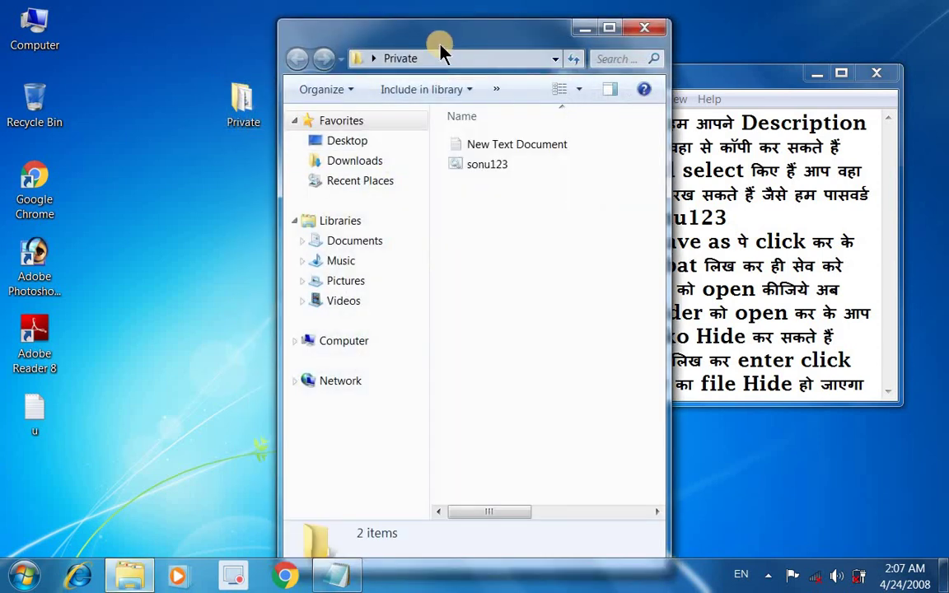
left_click_drag(440, 52, 313, 51)
left_click(408, 148)
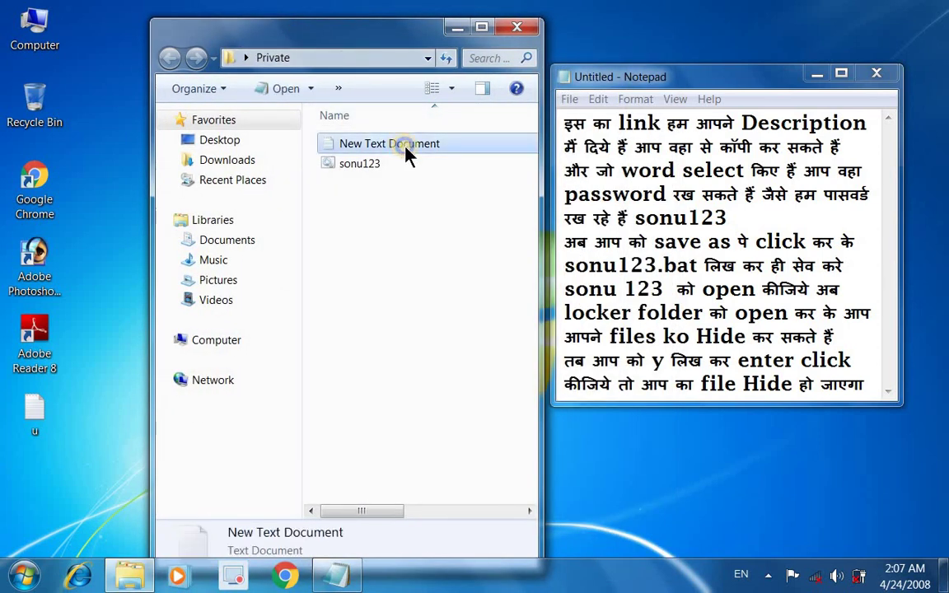
right_click(408, 153)
left_click(444, 437)
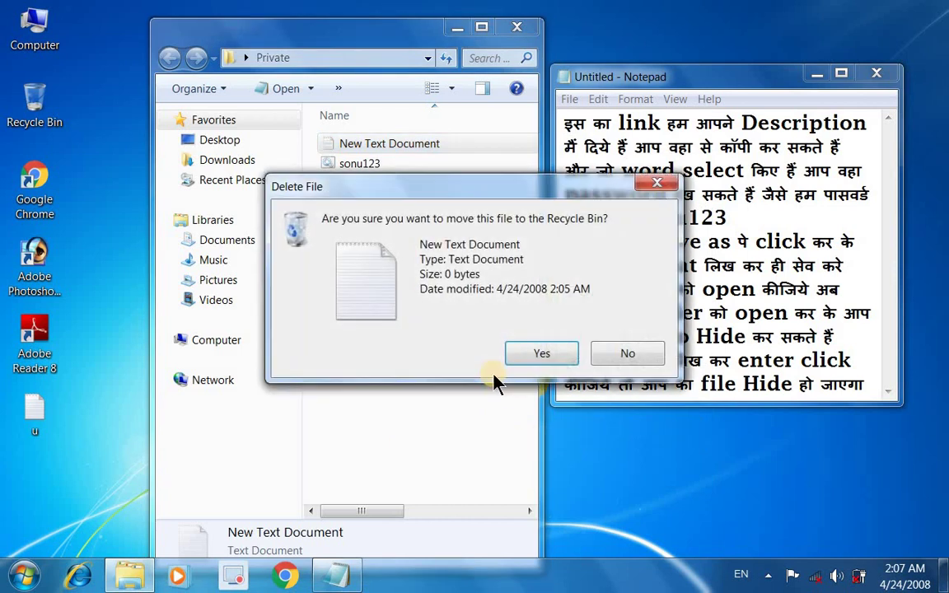
left_click(519, 354)
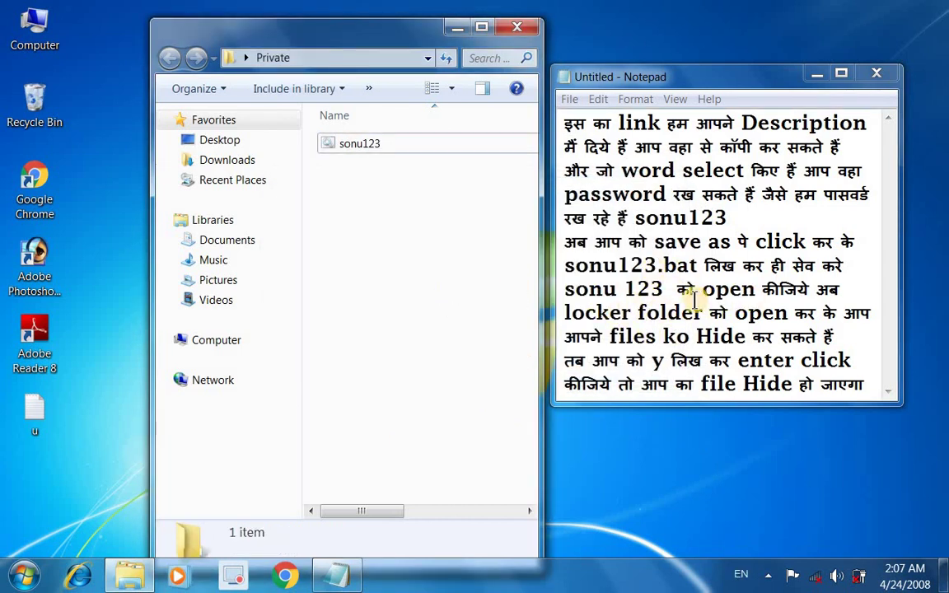
left_click_drag(838, 290, 563, 290)
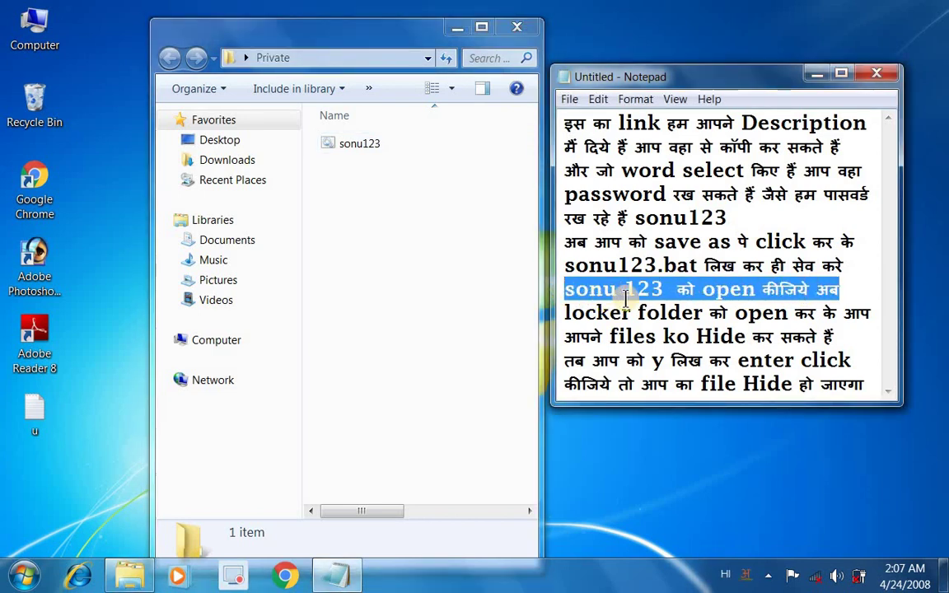
left_click(817, 290)
left_click(360, 144)
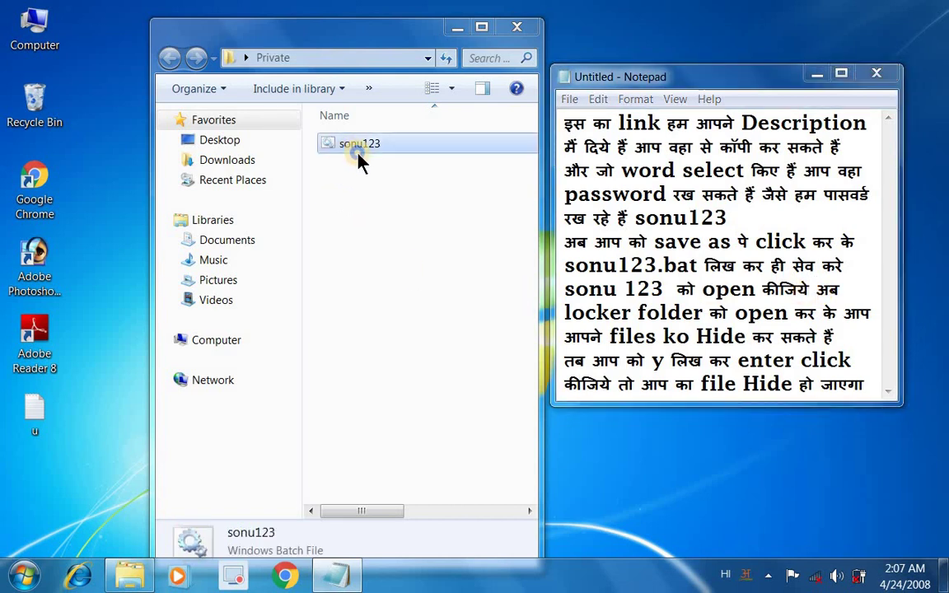
right_click(363, 145)
left_click(375, 147)
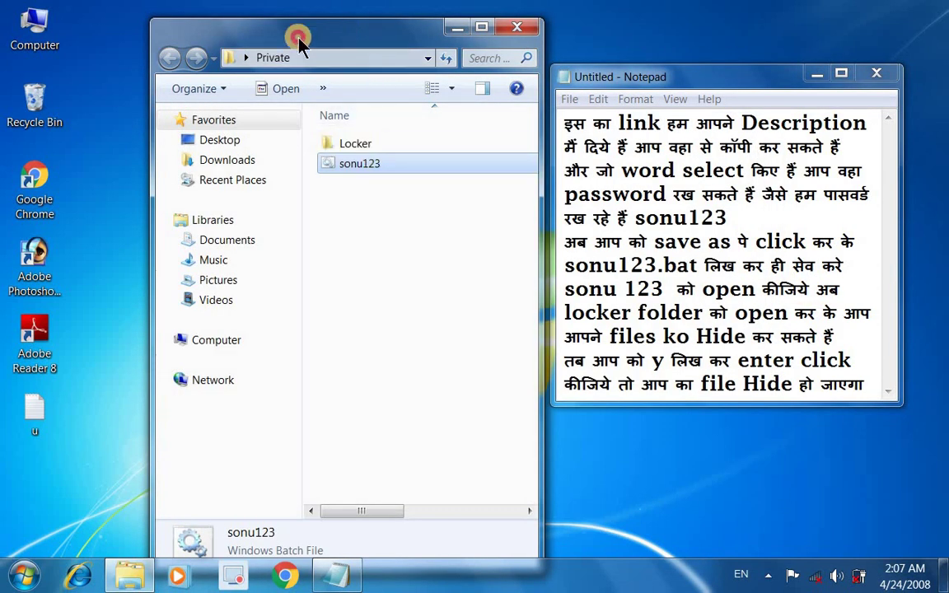
left_click_drag(297, 38, 266, 51)
right_click(283, 183)
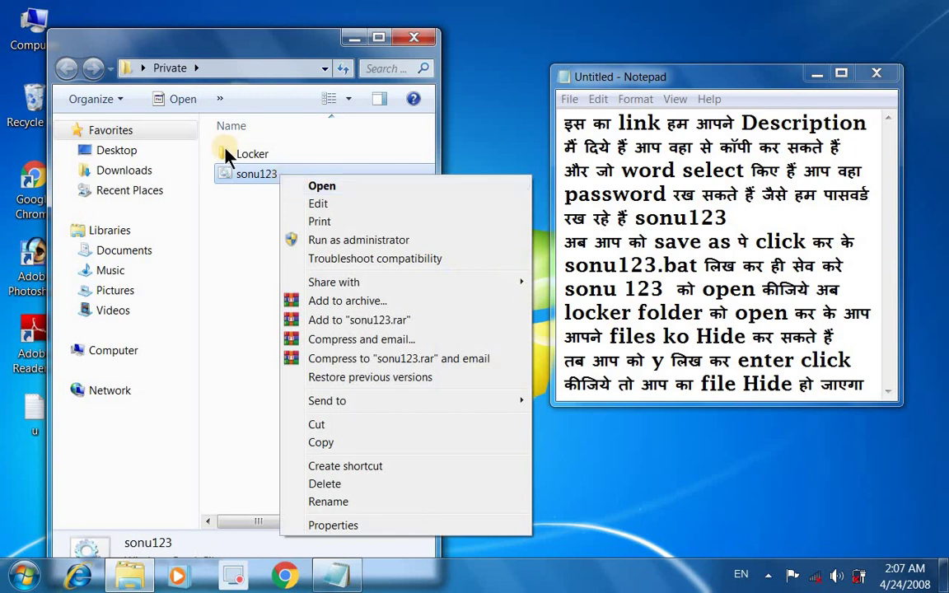
left_click(247, 210)
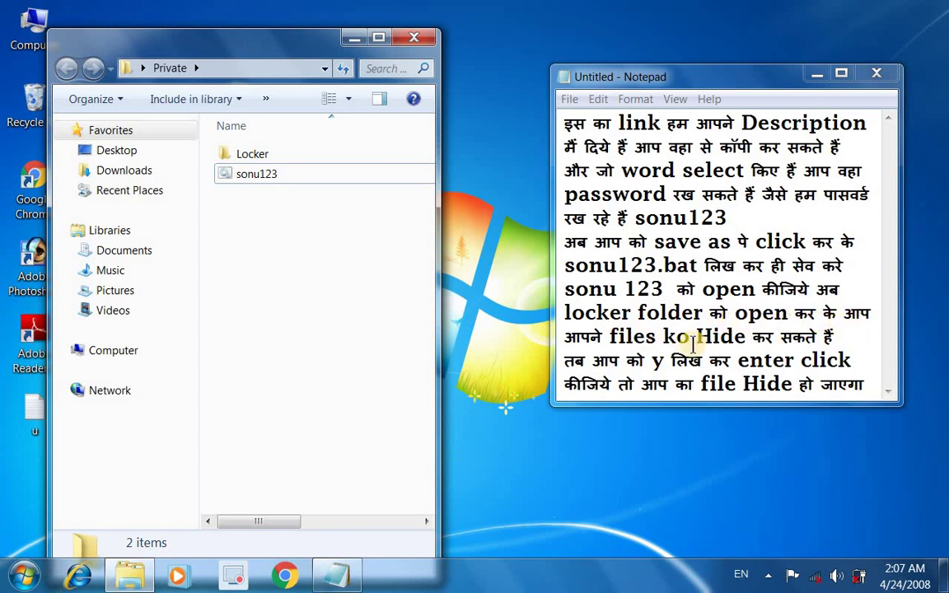
left_click_drag(734, 88, 657, 321)
Step: Open the empty Locker folder inside Private
left_click(741, 316)
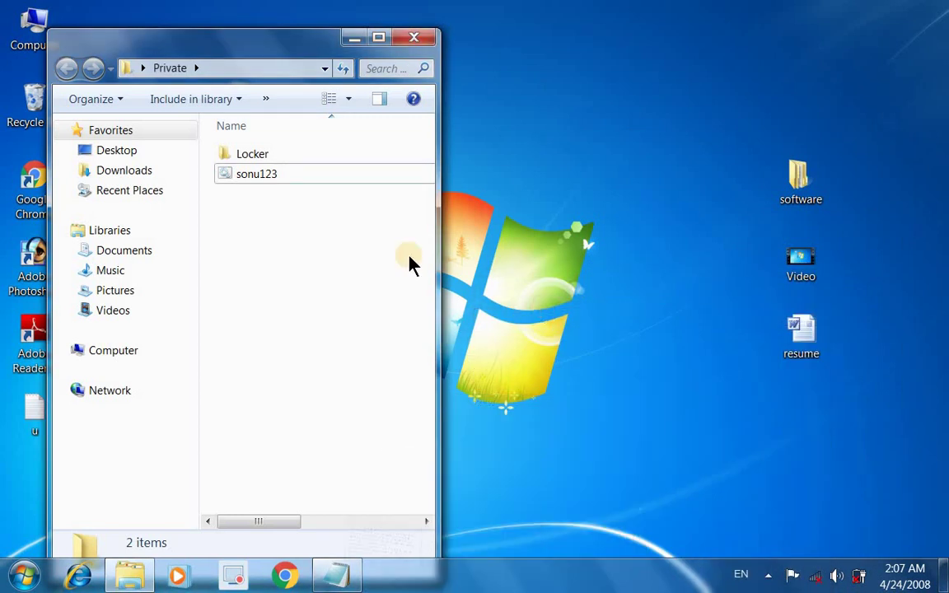
double_click(260, 155)
left_click_drag(272, 45, 560, 70)
left_click(669, 41)
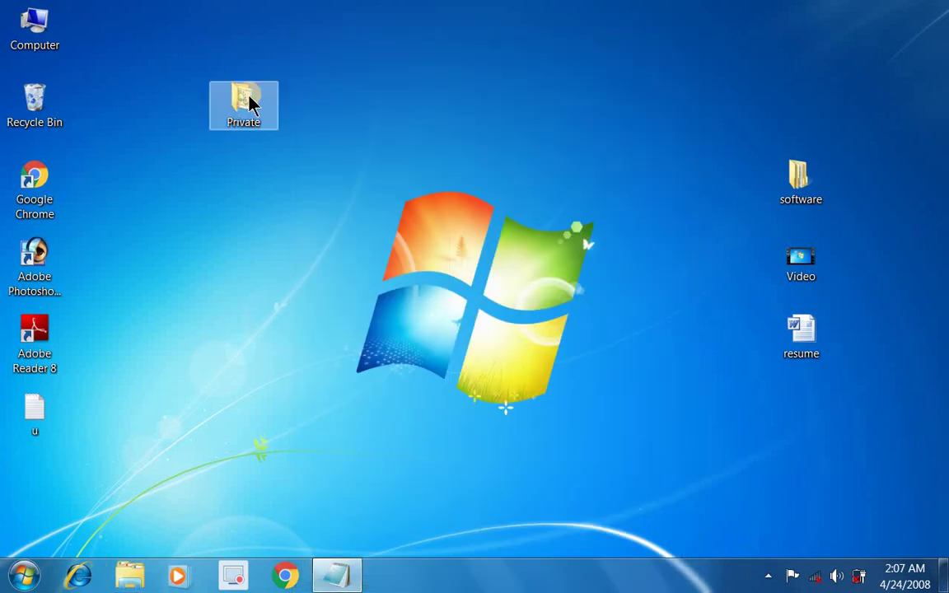
right_click(260, 96)
left_click(280, 103)
left_click(466, 144)
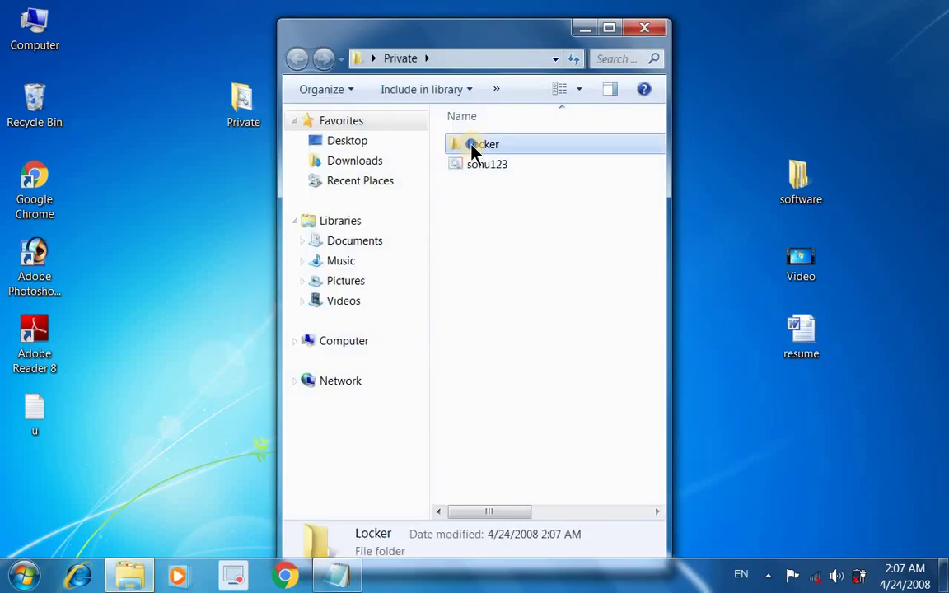
right_click(469, 144)
left_click(498, 155)
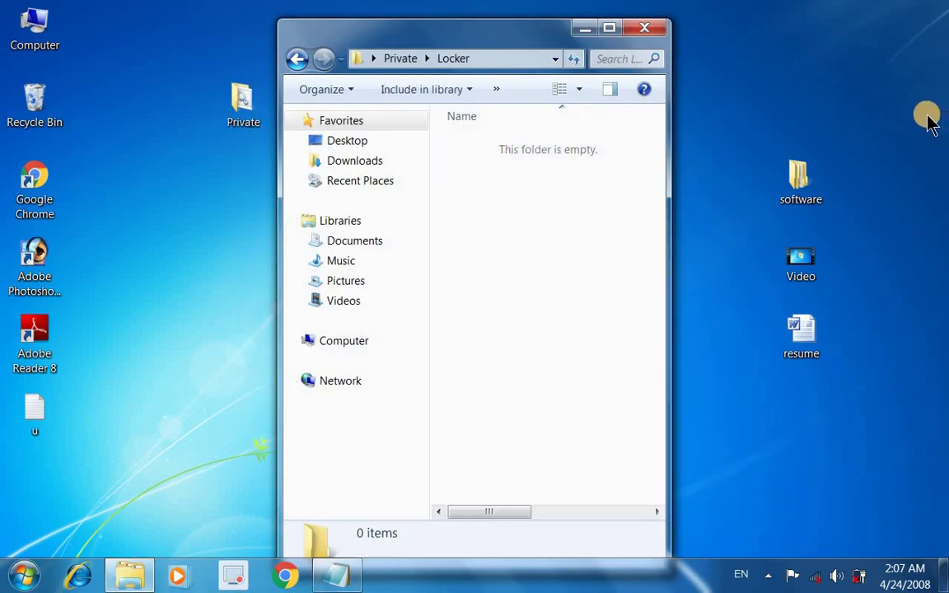
Step: Browse the desktop software folder's vlc Player and Tally/TALLY9.0 subfolders, then close it
double_click(816, 186)
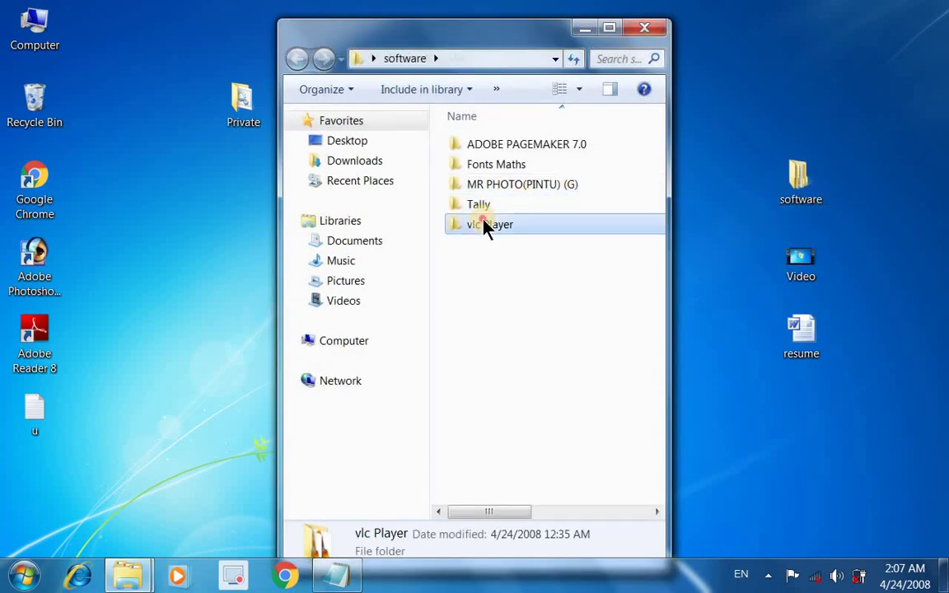
double_click(485, 224)
left_click(298, 64)
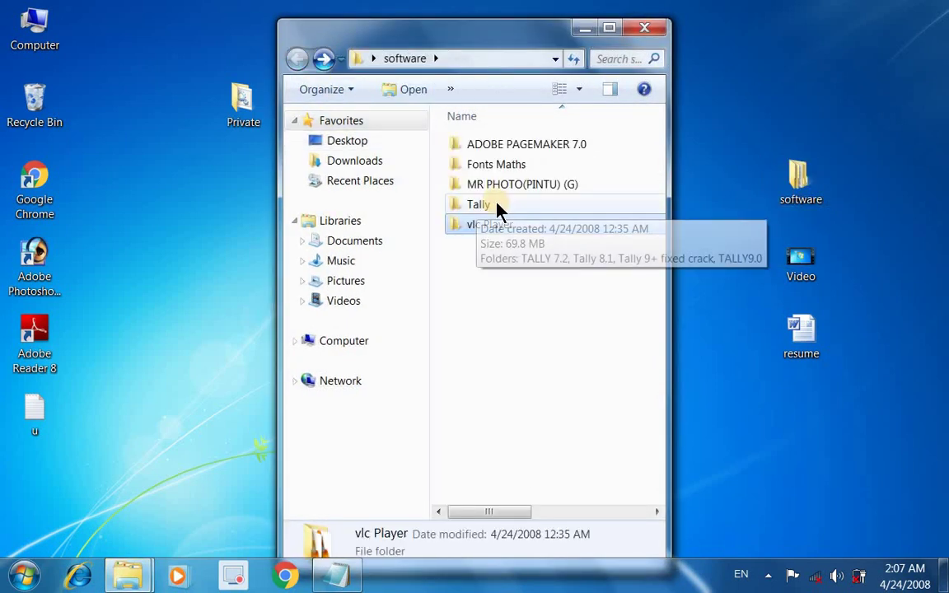
double_click(485, 201)
double_click(488, 204)
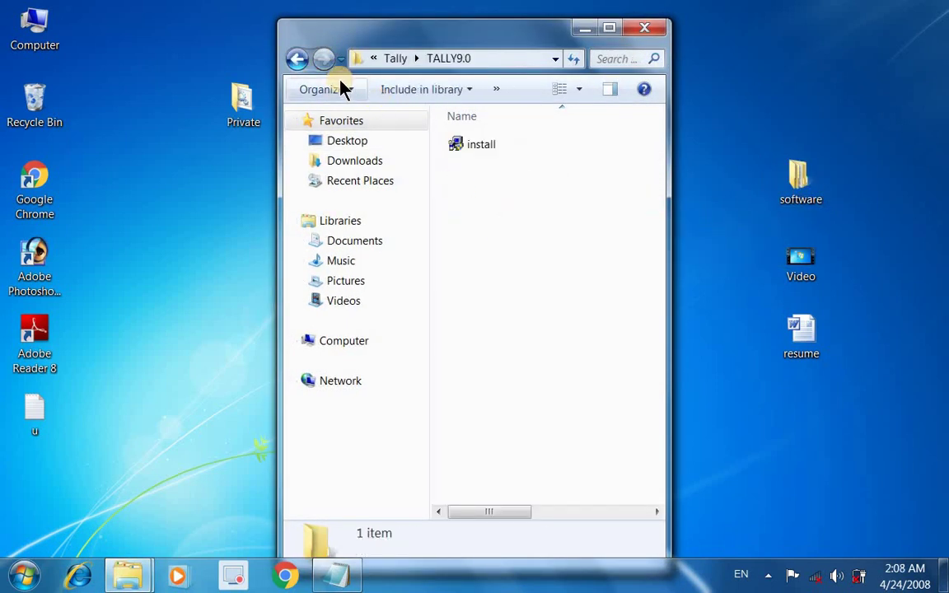
left_click(298, 59)
left_click(297, 58)
left_click(644, 28)
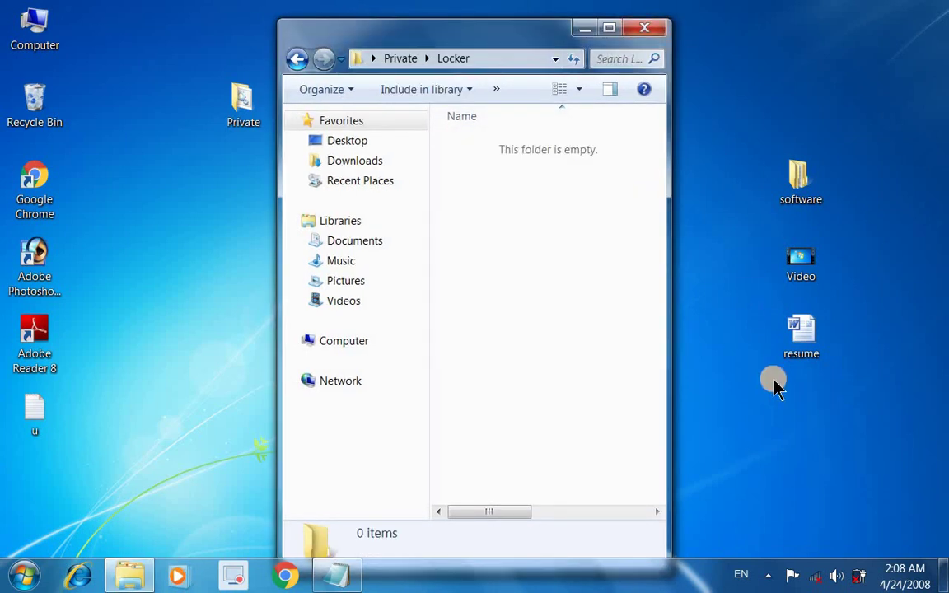
Step: Cut software, Video and resume from the desktop and paste them into Locker
left_click(800, 338)
left_click(756, 121)
left_click_drag(738, 97, 837, 364)
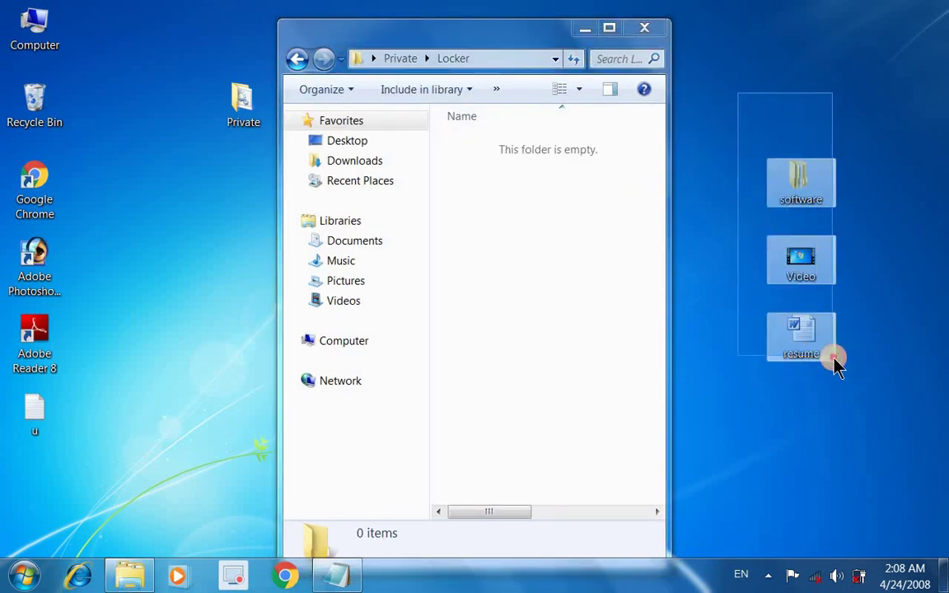
right_click(806, 187)
left_click(743, 385)
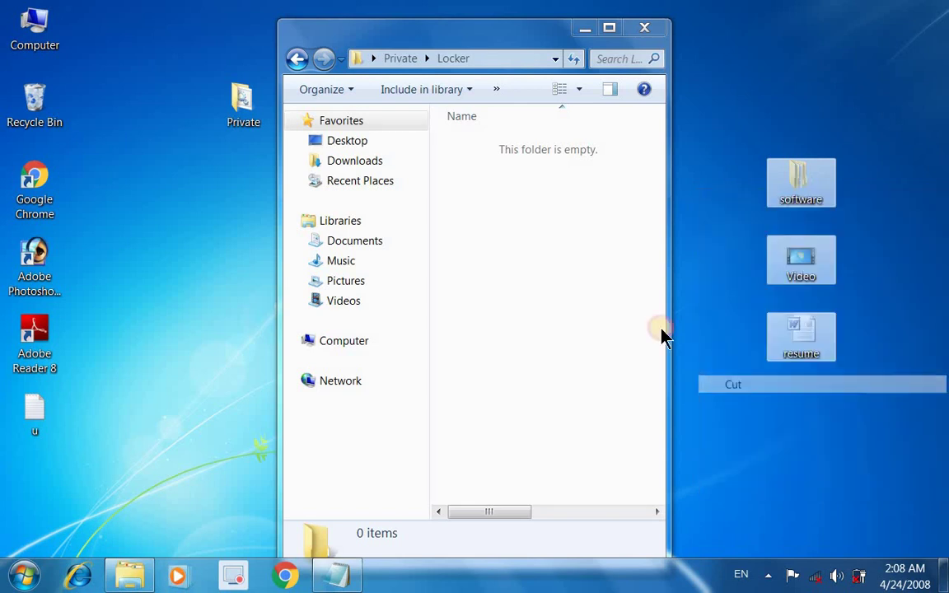
right_click(534, 186)
left_click(572, 292)
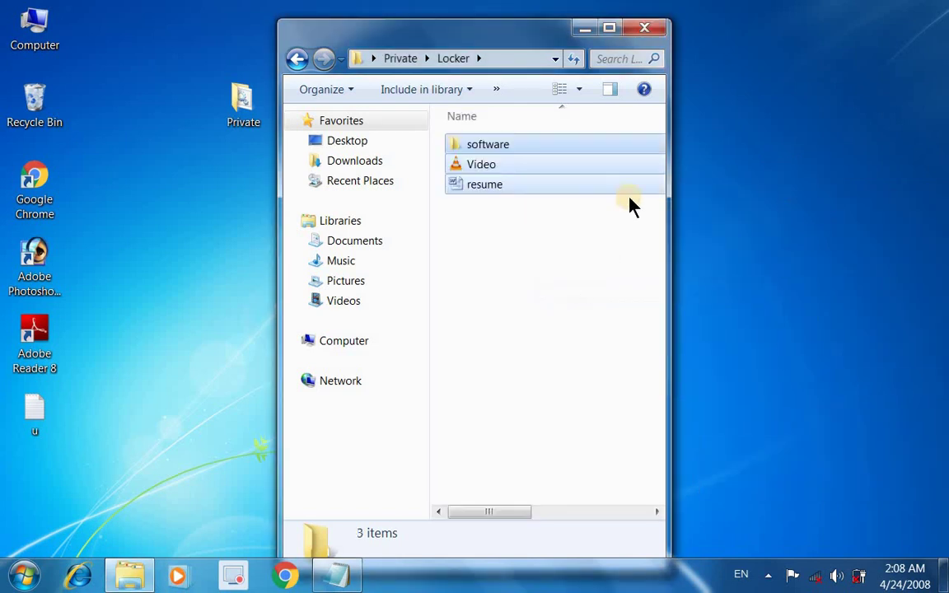
Step: Reopen Private > Locker to verify the moved software folder contents, then close the window
left_click(643, 31)
right_click(230, 102)
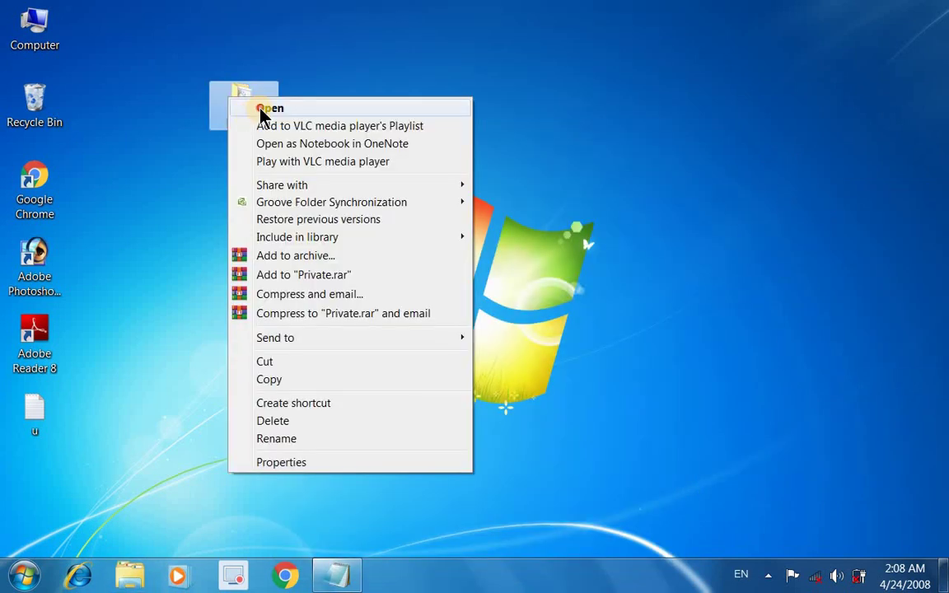
left_click(265, 102)
left_click(491, 153)
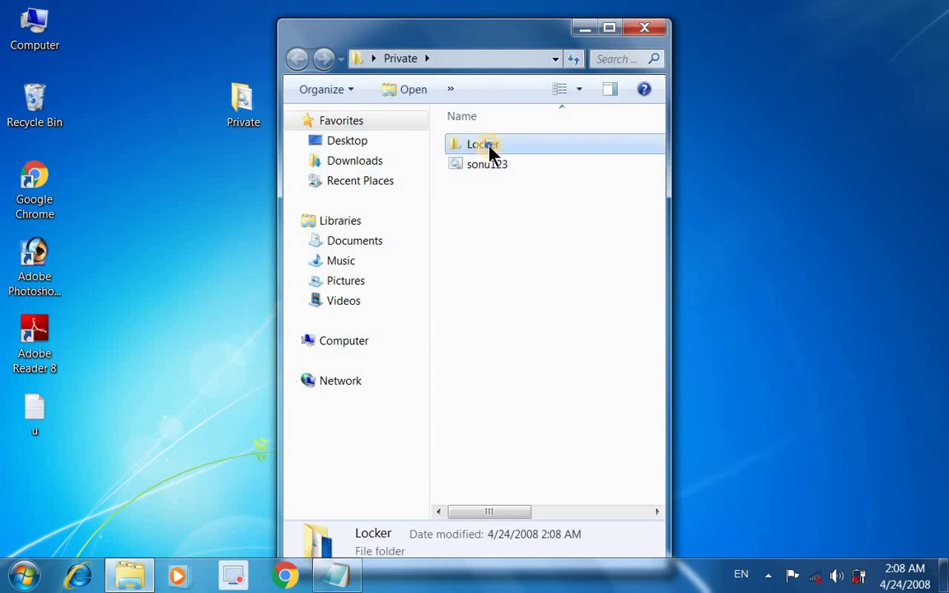
right_click(509, 146)
left_click(520, 156)
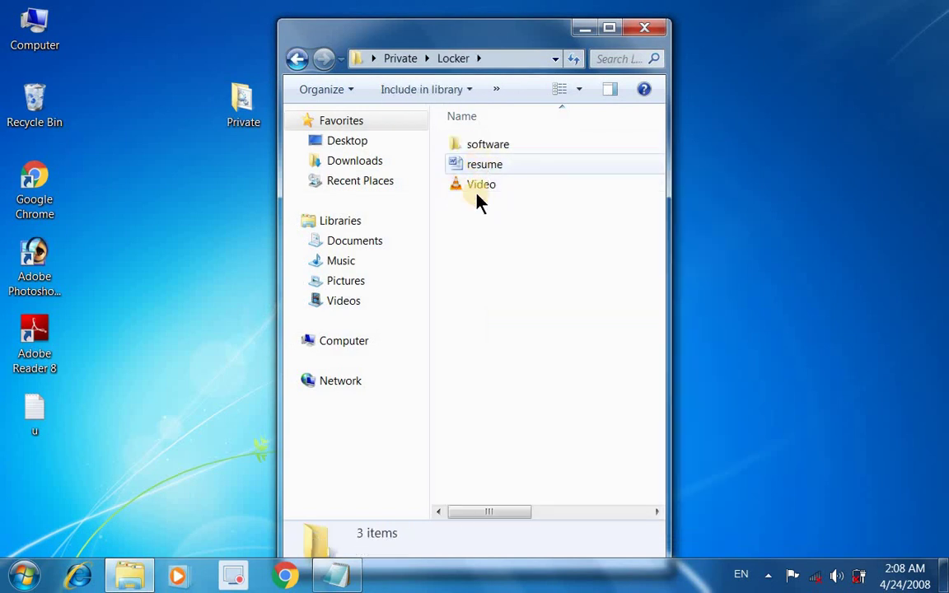
double_click(496, 145)
double_click(484, 227)
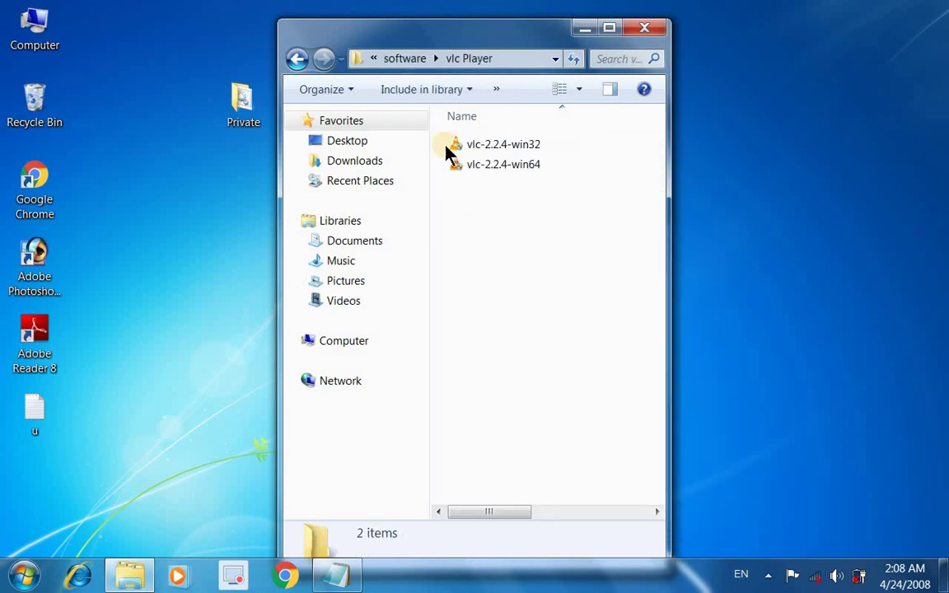
left_click(298, 59)
left_click(298, 59)
left_click(298, 60)
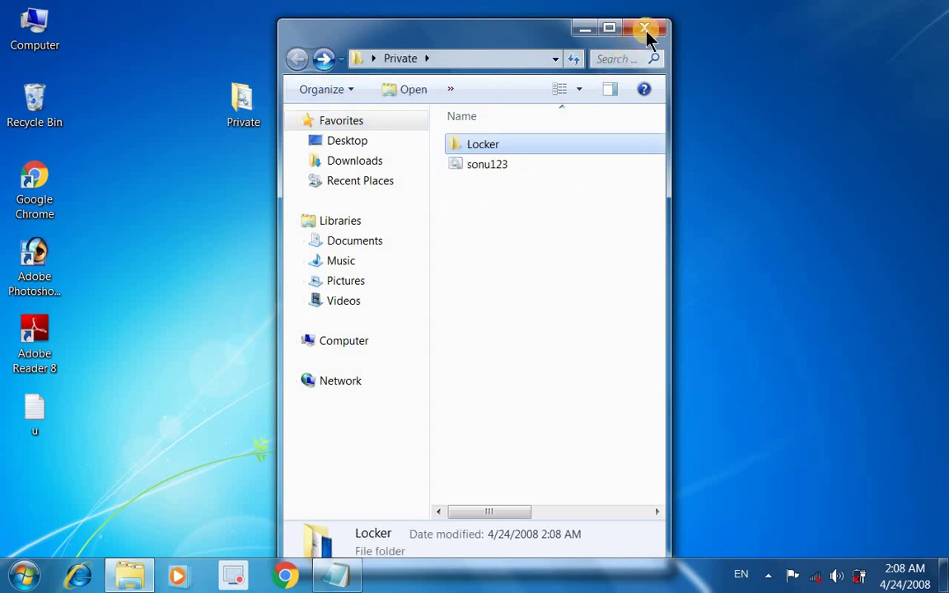
left_click(644, 28)
key("alt+Tab")
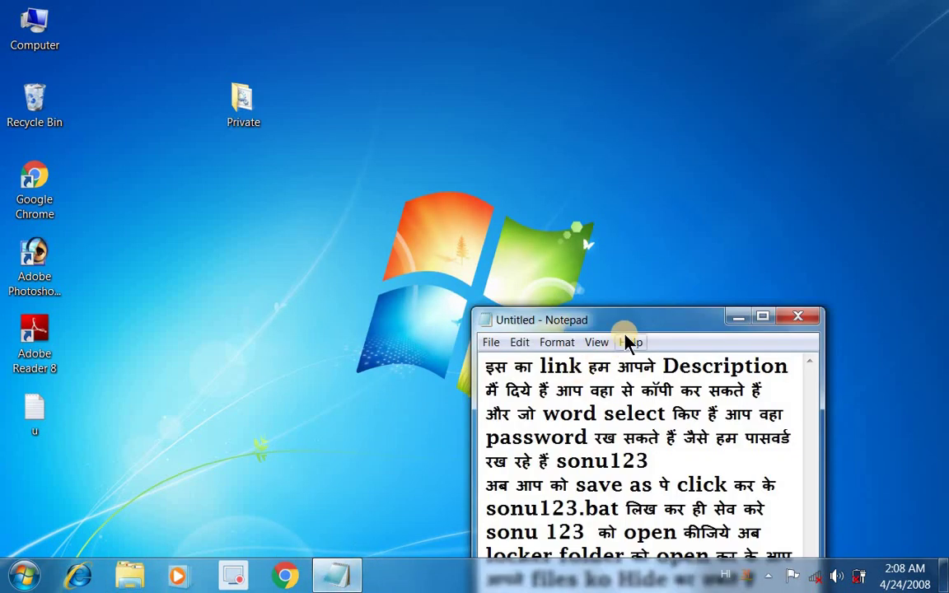
left_click_drag(638, 318, 661, 70)
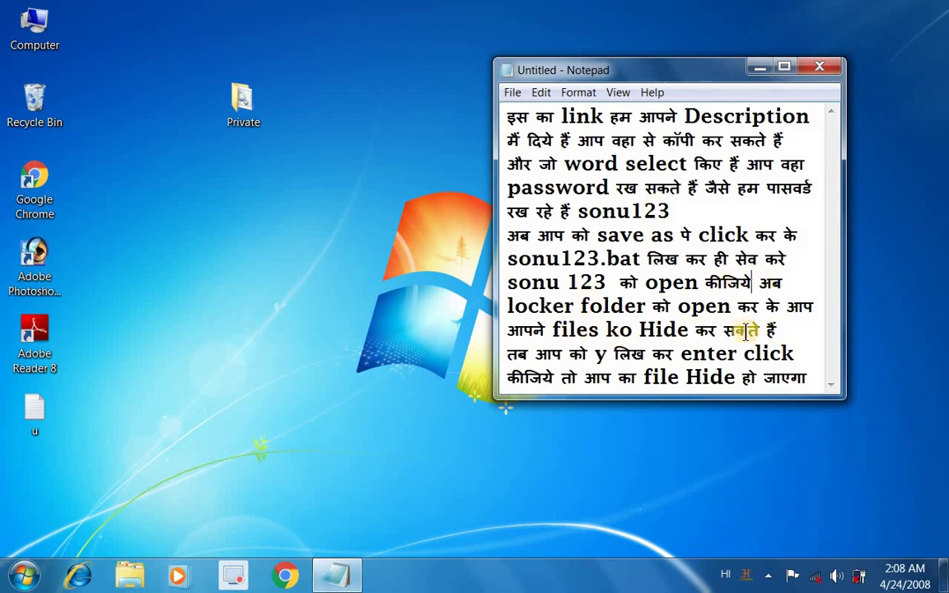
double_click(243, 103)
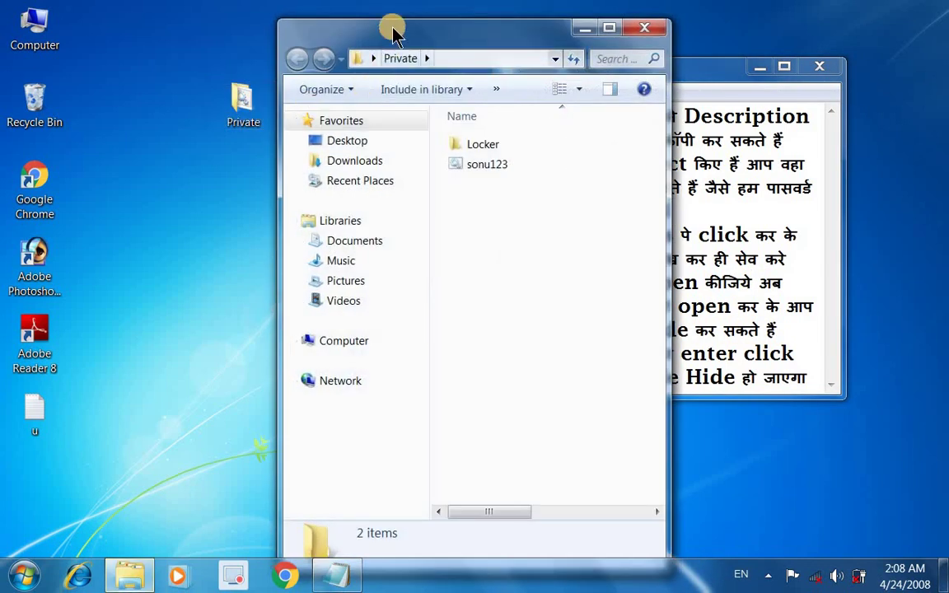
left_click_drag(393, 33, 219, 31)
left_click(663, 70)
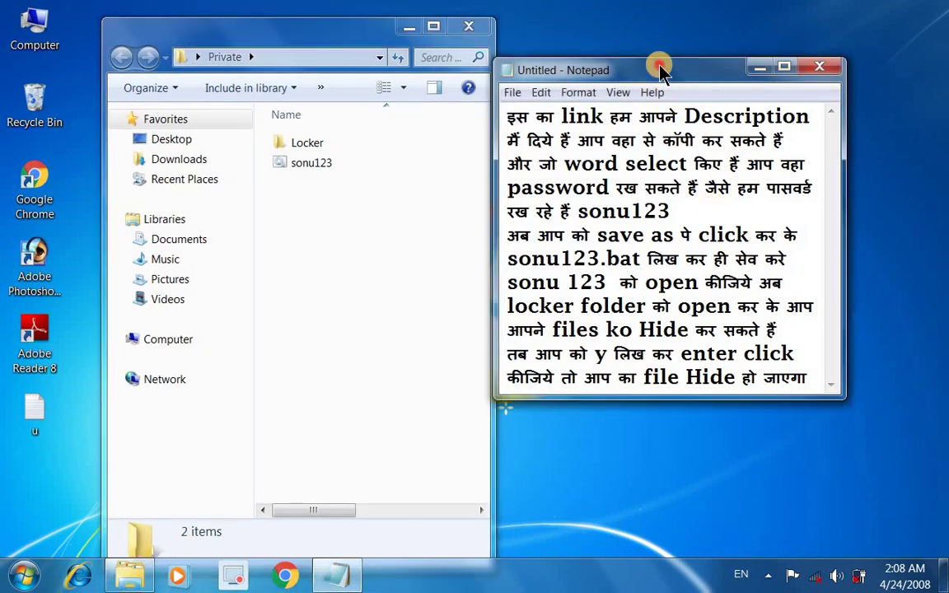
left_click_drag(666, 69, 692, 51)
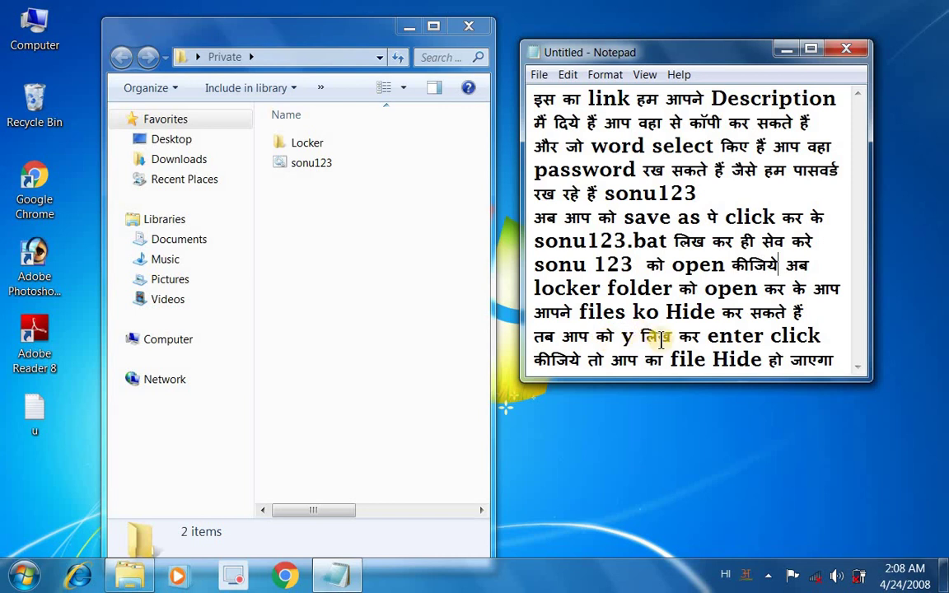
left_click(321, 164)
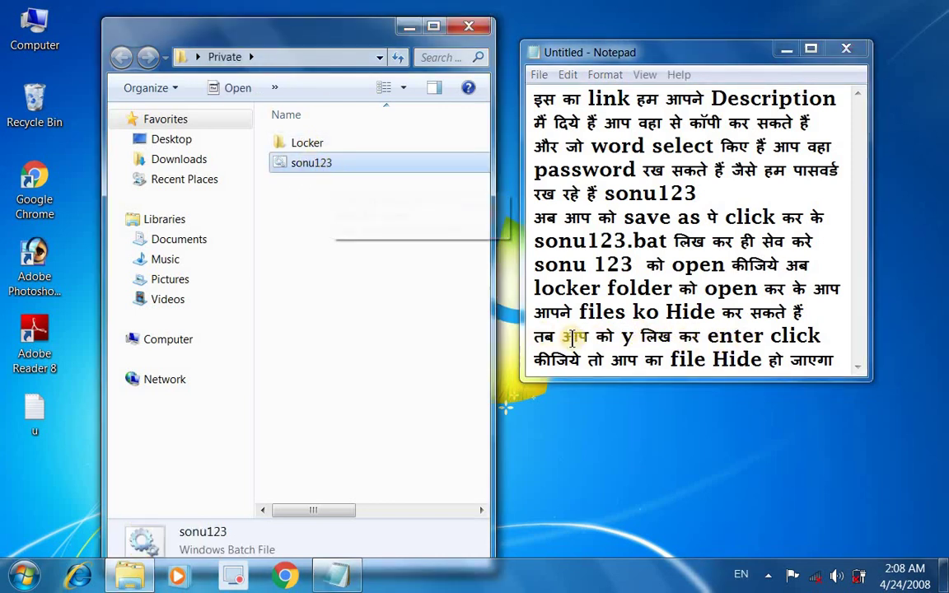
right_click(369, 168)
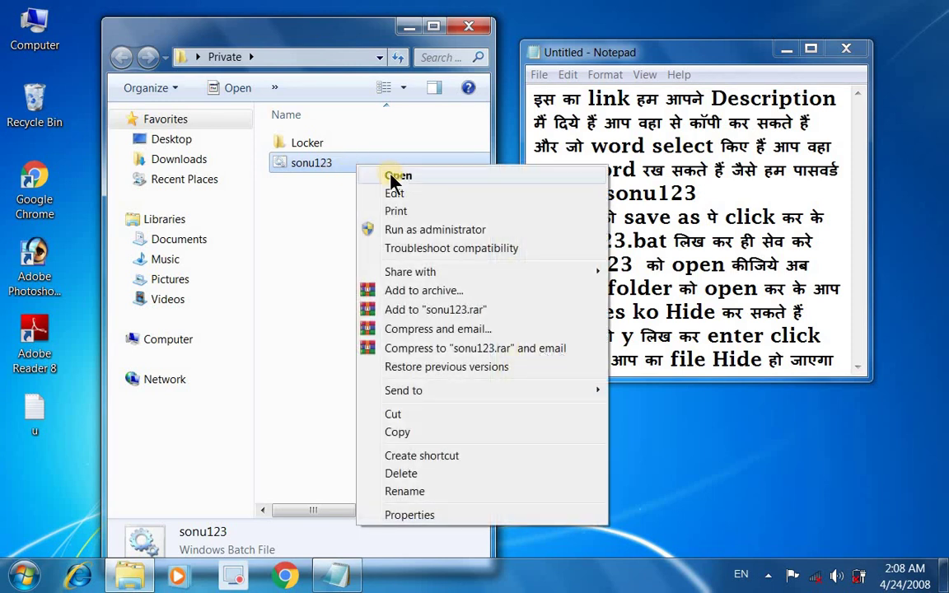
left_click(396, 176)
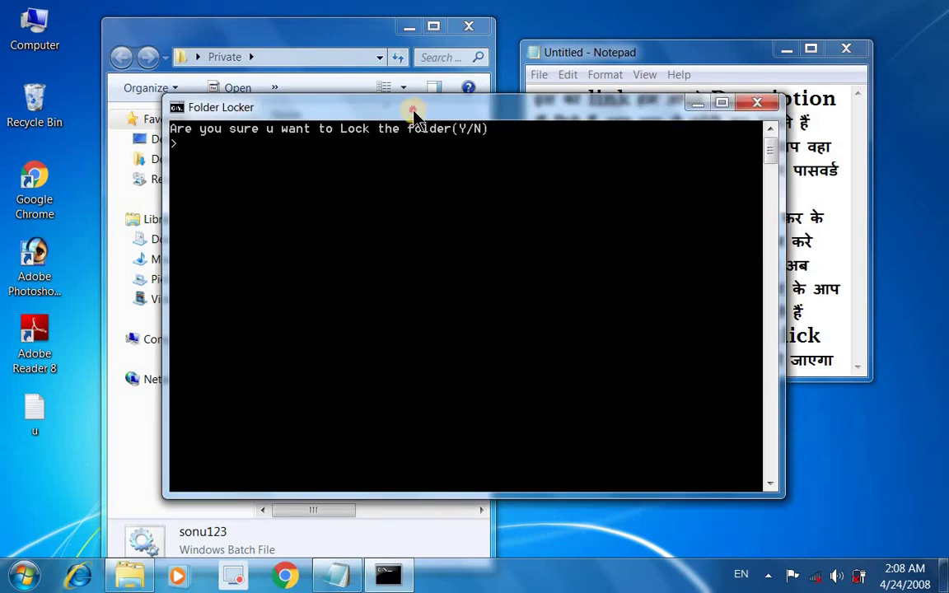
left_click_drag(412, 112, 272, 106)
left_click_drag(692, 55, 767, 86)
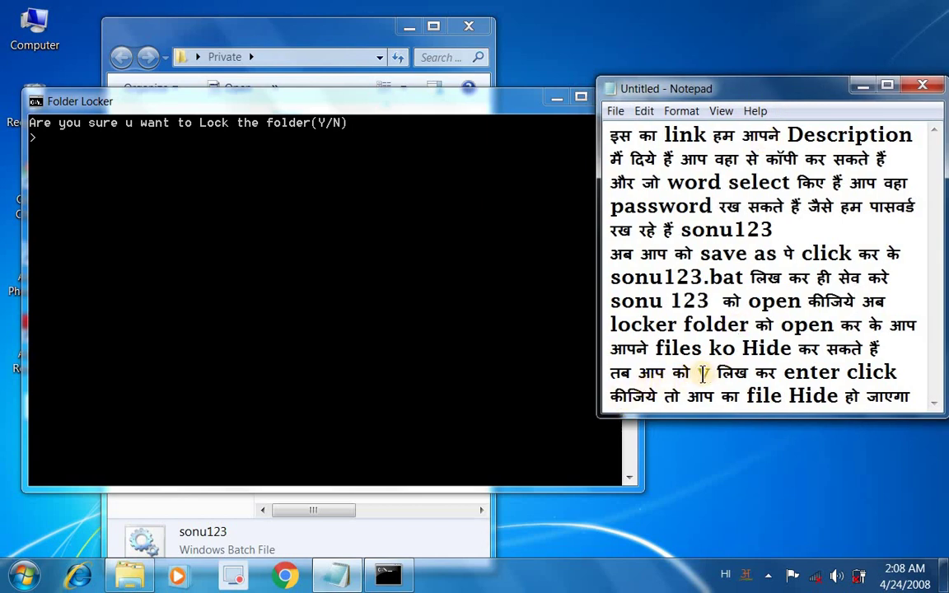
left_click_drag(736, 373, 898, 373)
left_click(165, 157)
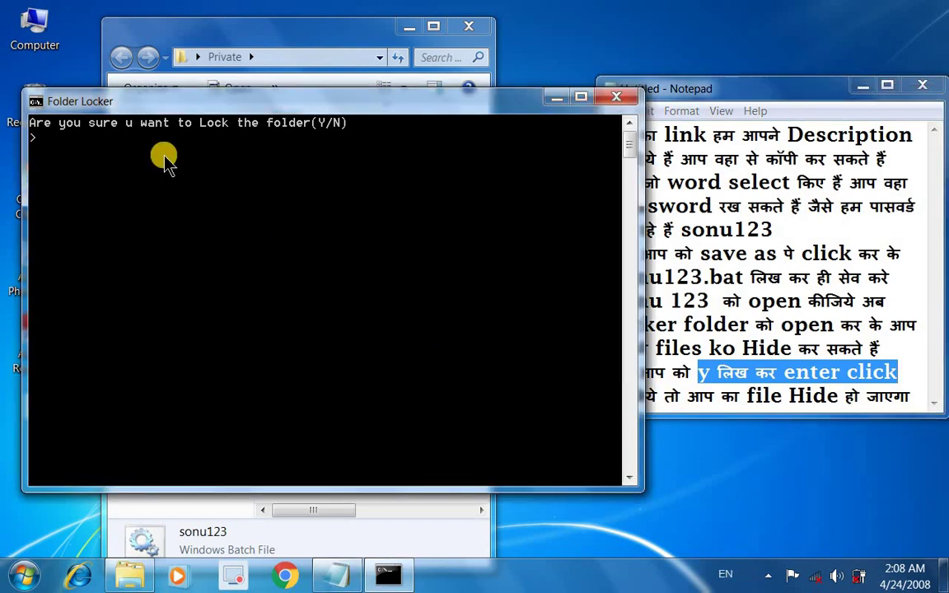
type("y")
key("Return")
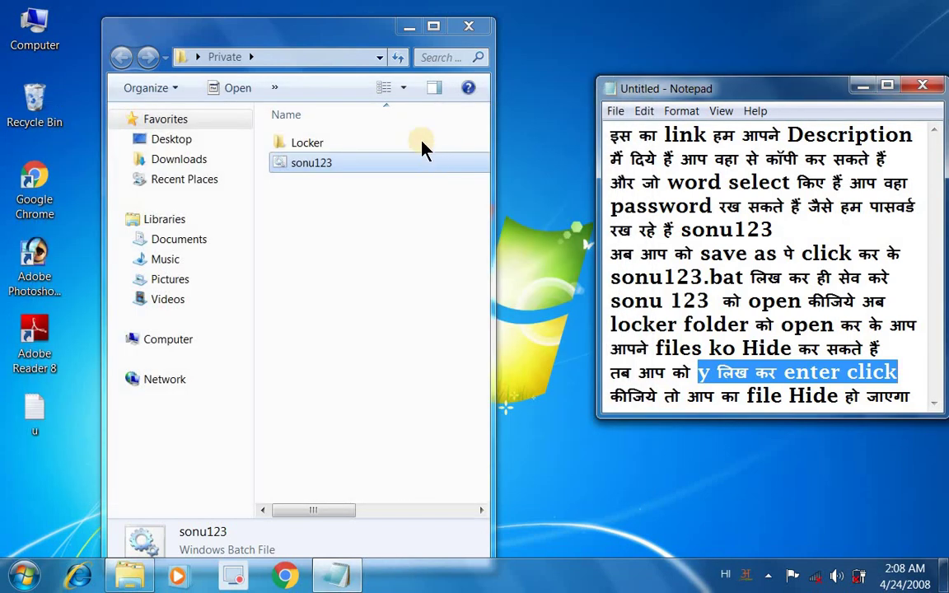
left_click(306, 165)
right_click(307, 169)
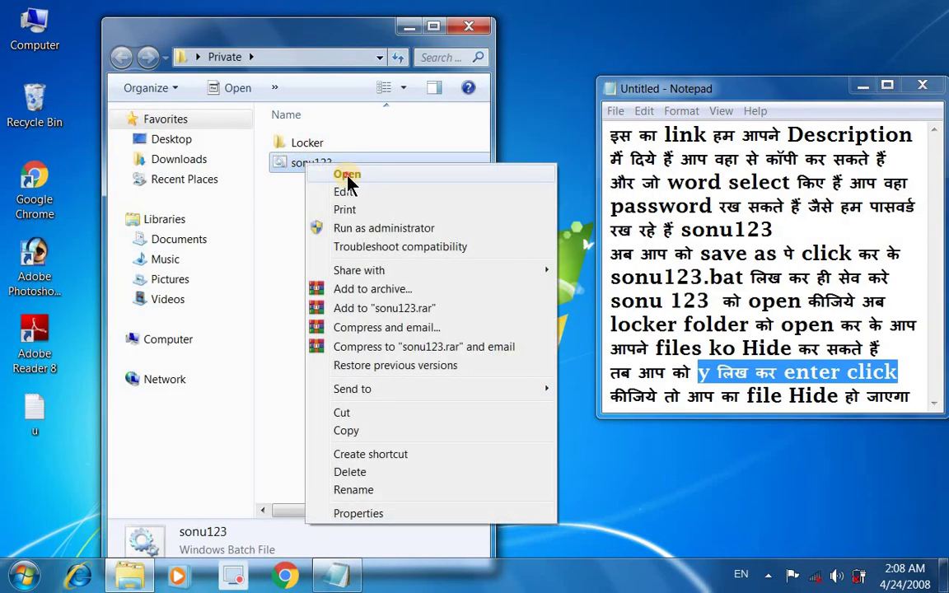
left_click(338, 178)
left_click_drag(382, 108, 229, 94)
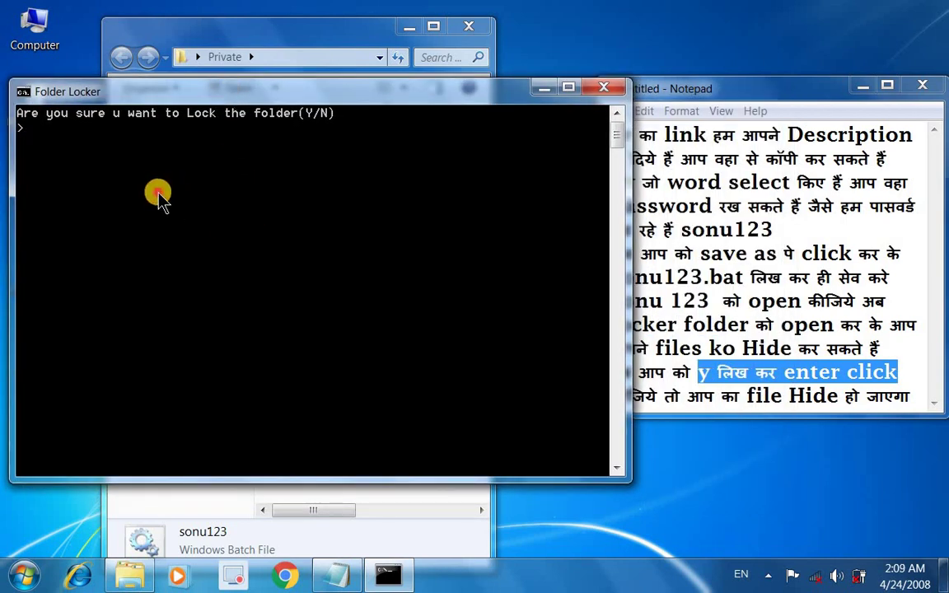
type("y")
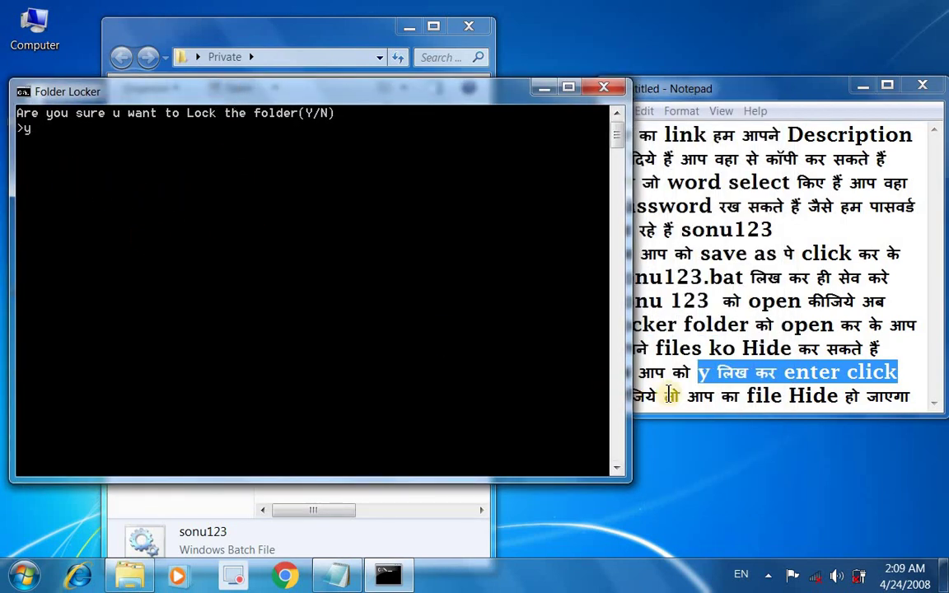
left_click(746, 95)
left_click(346, 247)
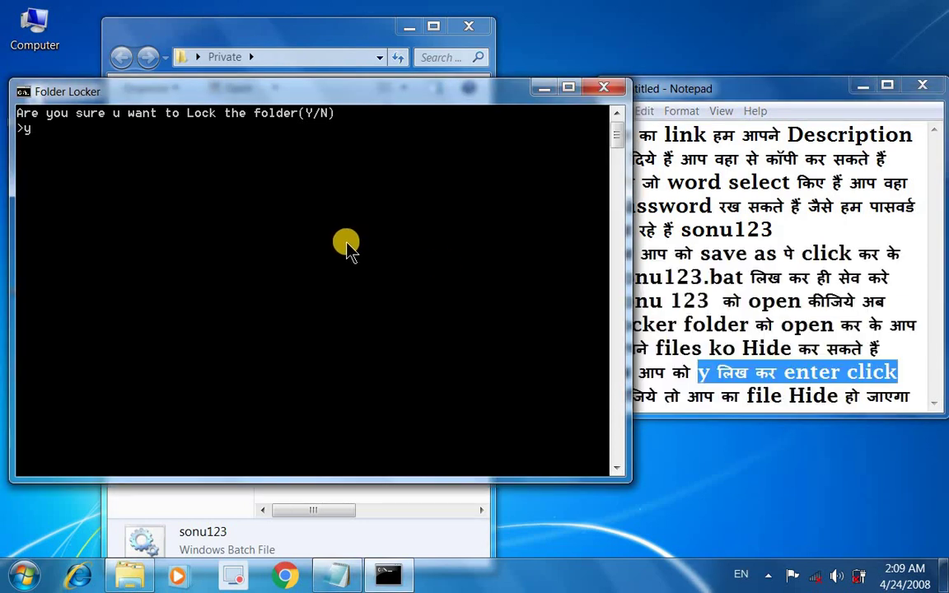
key("Return")
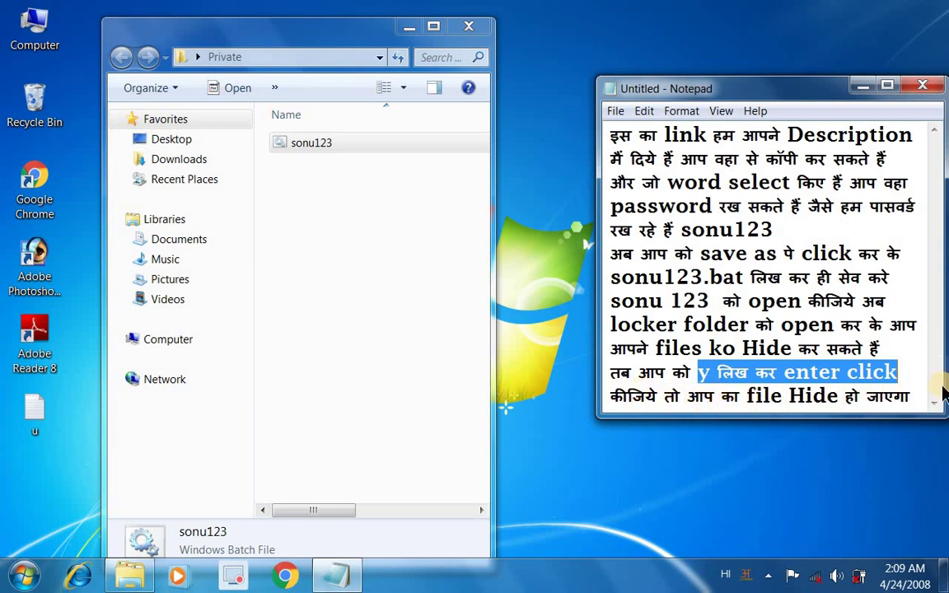
left_click(471, 29)
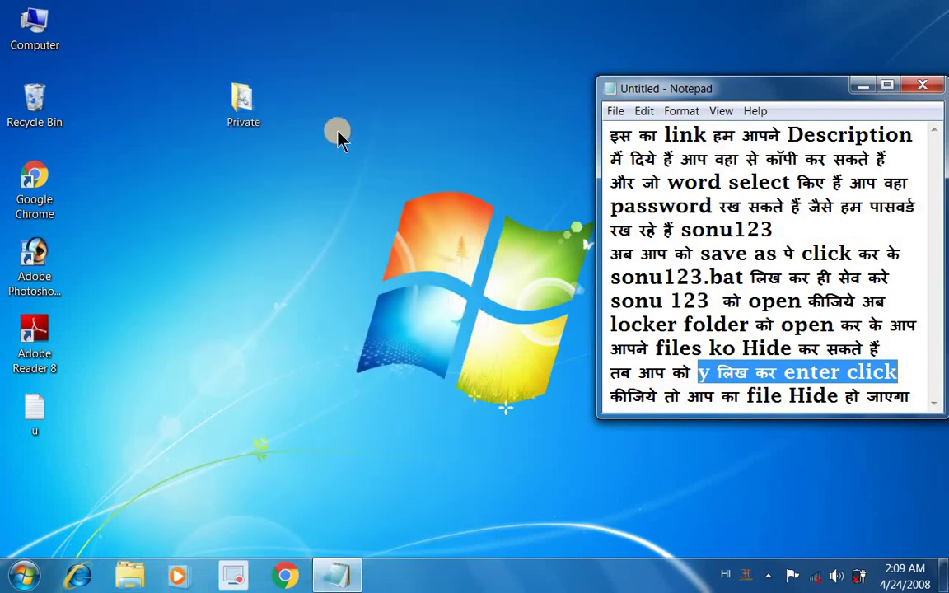
Step: Move the Private folder icon on the desktop and open it
left_click(861, 84)
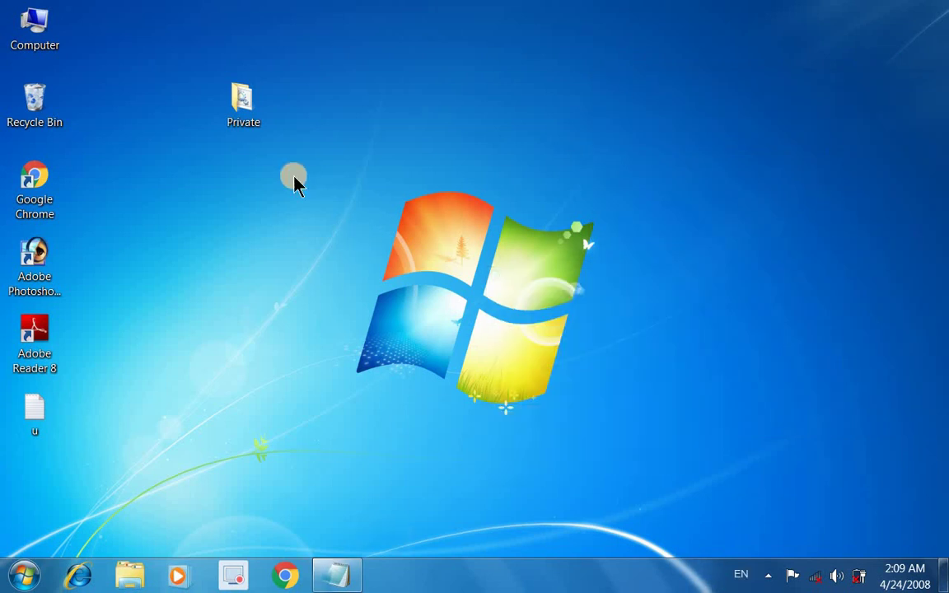
left_click_drag(256, 107, 442, 110)
right_click(379, 122)
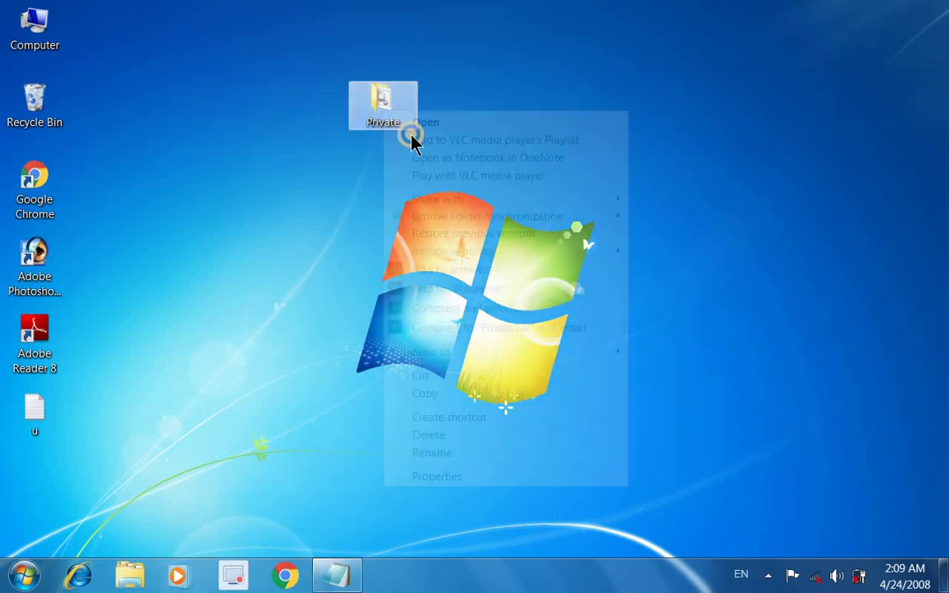
left_click(423, 122)
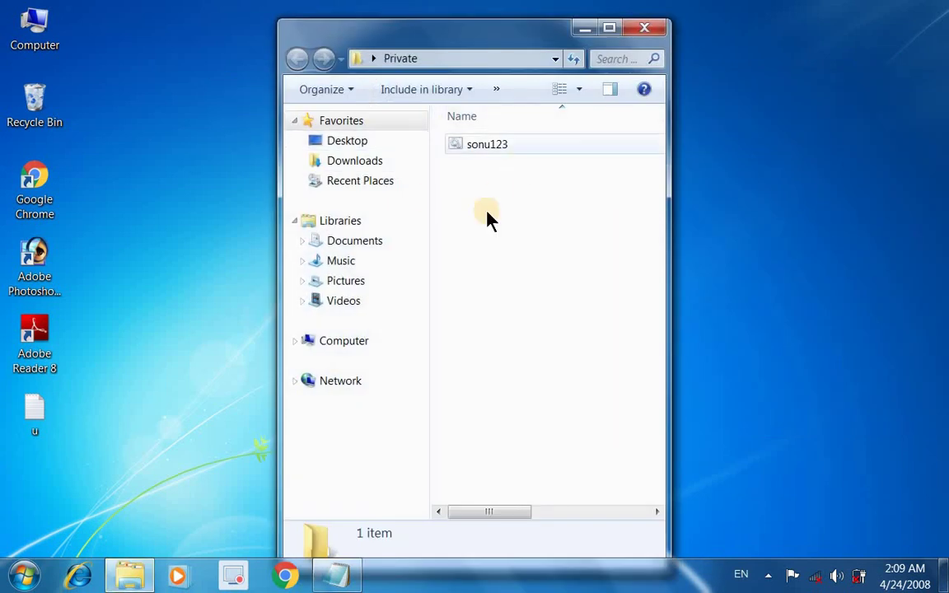
right_click(493, 147)
left_click(511, 158)
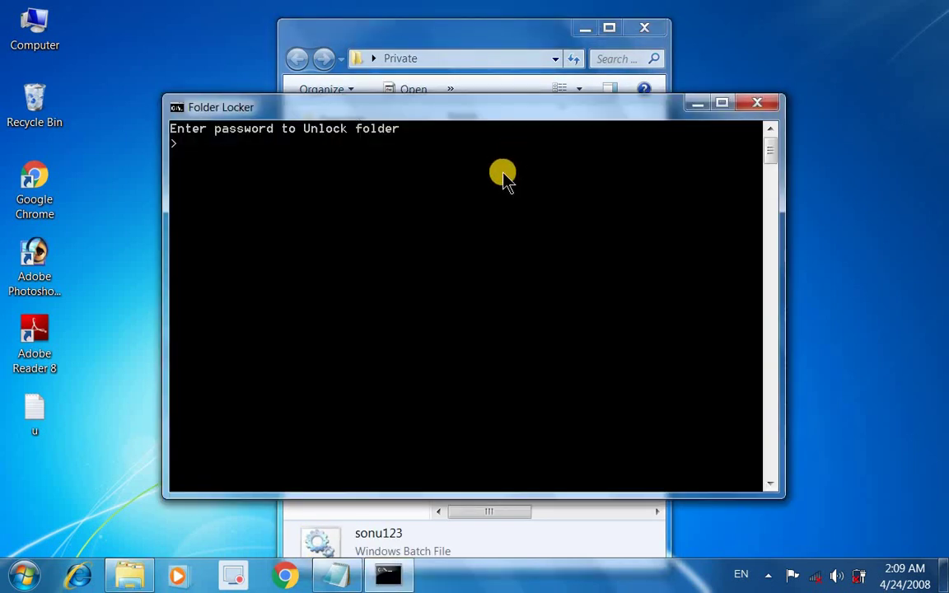
key("Return")
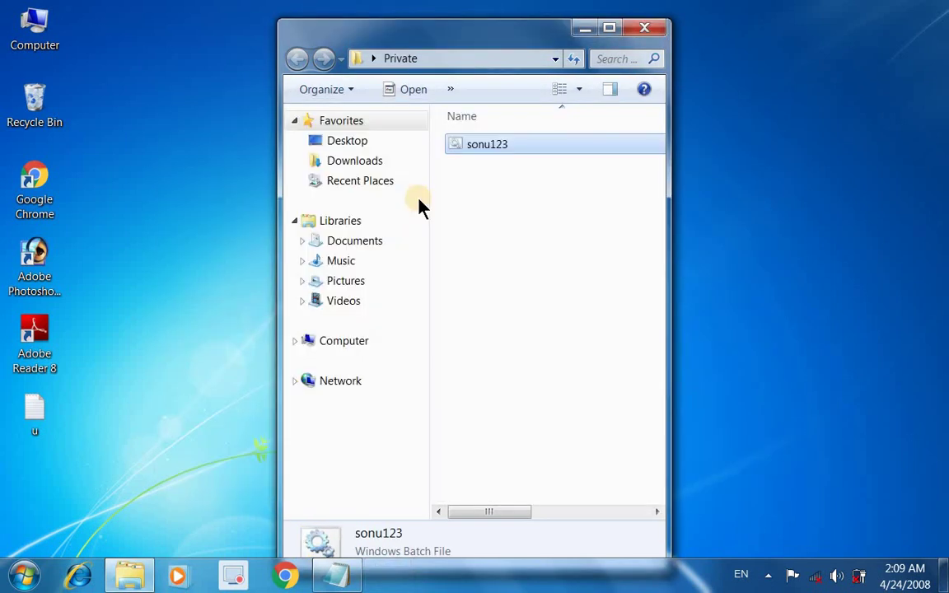
right_click(499, 145)
left_click(512, 151)
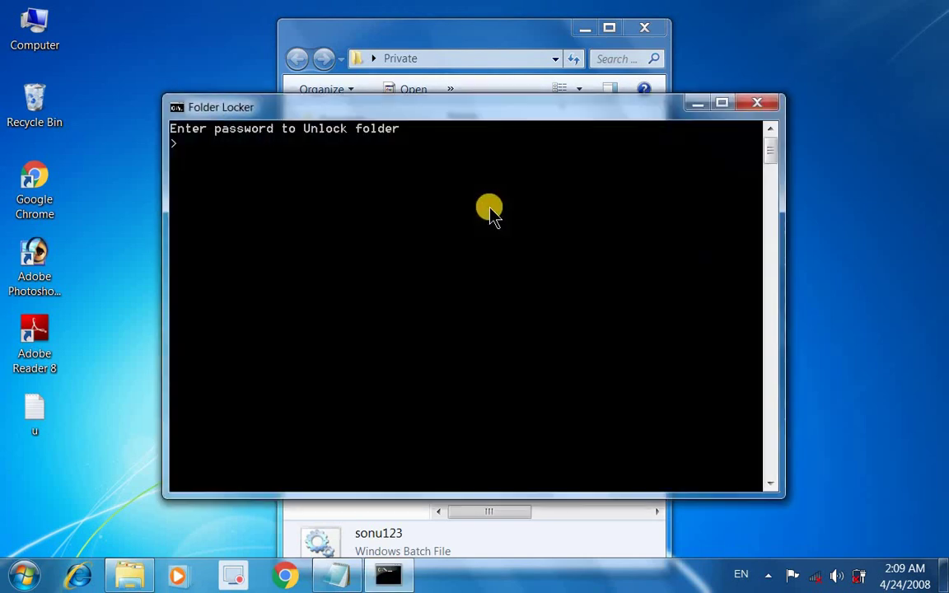
key("Return")
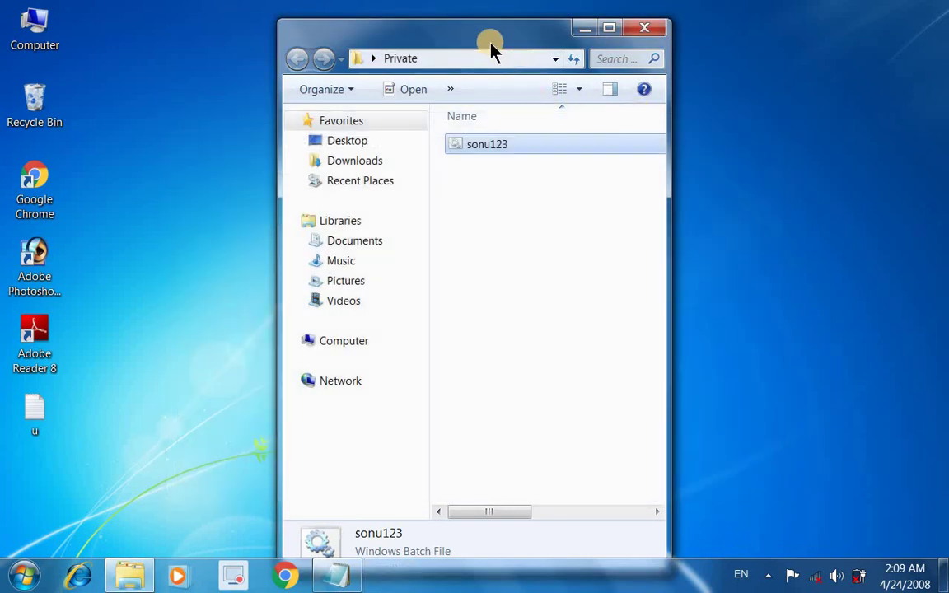
left_click_drag(486, 40, 297, 42)
left_click(334, 574)
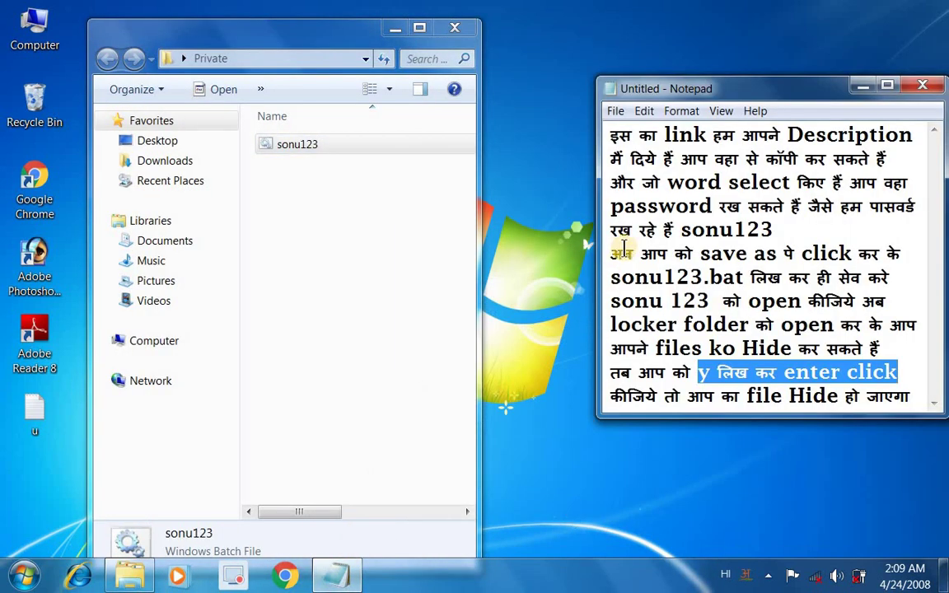
left_click_drag(684, 239, 735, 234)
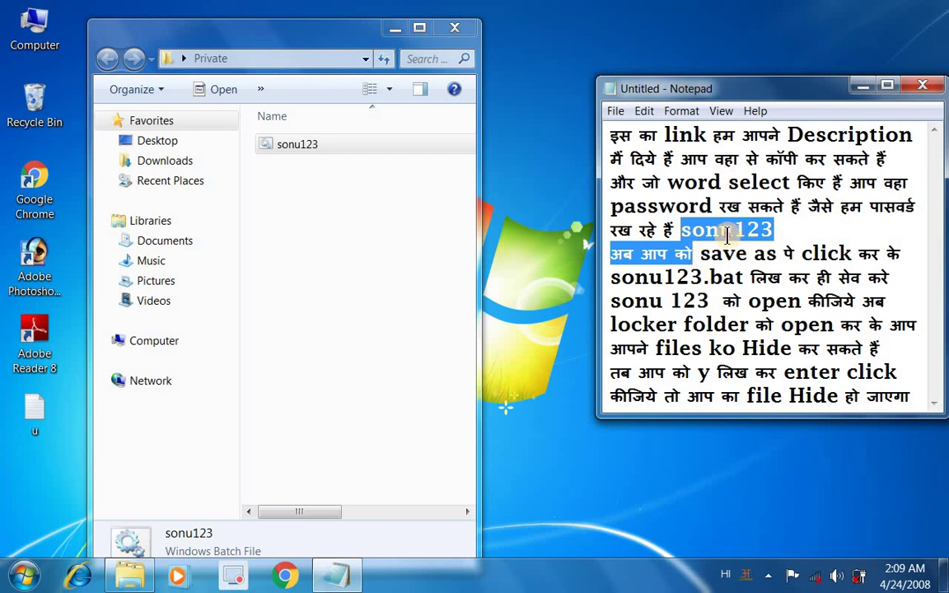
left_click(728, 235)
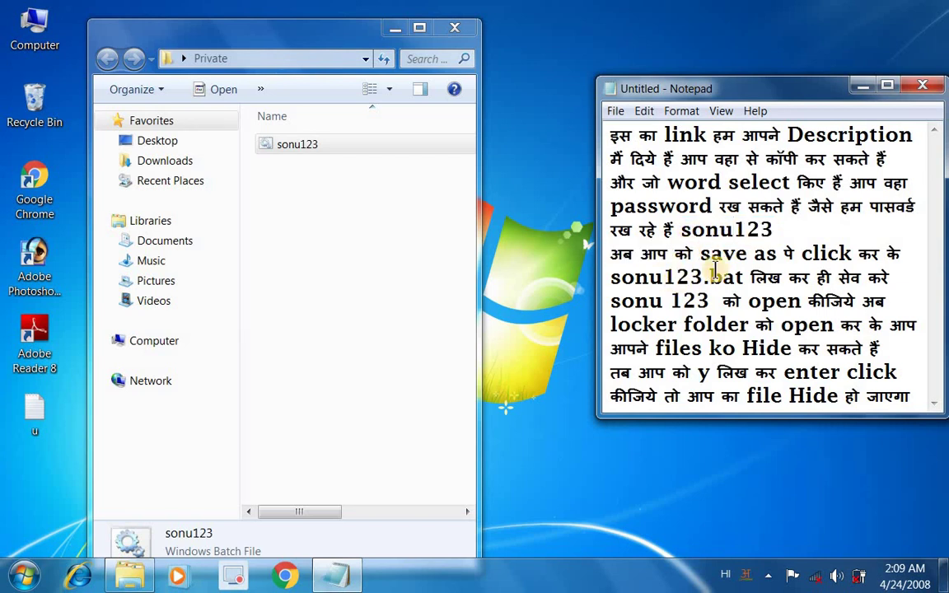
left_click_drag(721, 233, 752, 232)
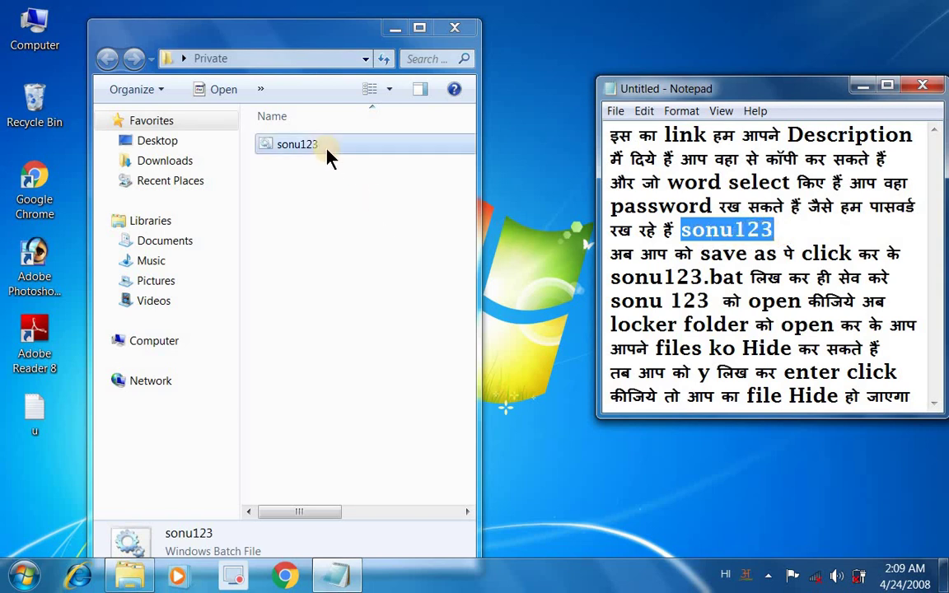
right_click(337, 150)
left_click(356, 159)
Step: Submit the correct unlock password in the Folder Locker console to restore Locker
left_click_drag(369, 107, 315, 211)
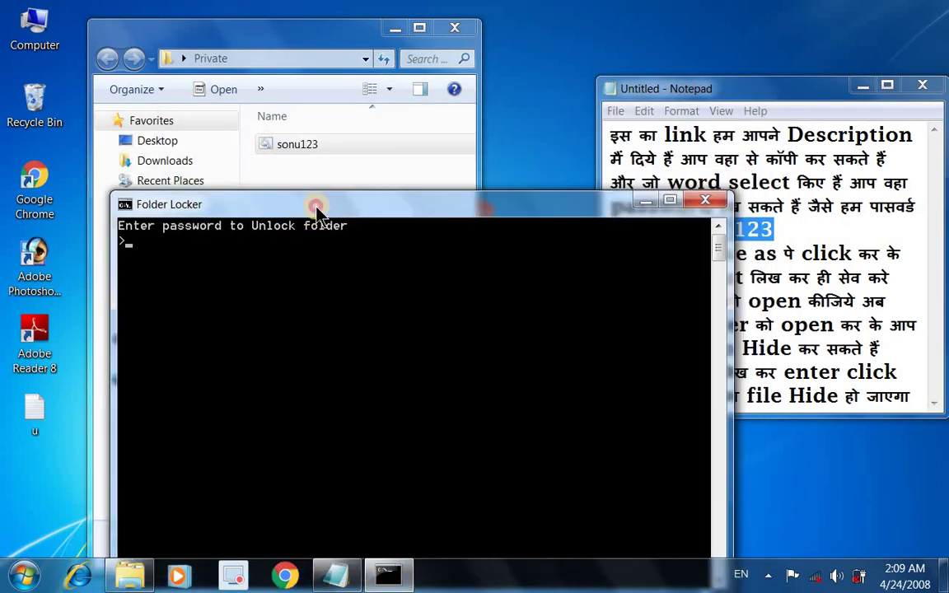
left_click(749, 92)
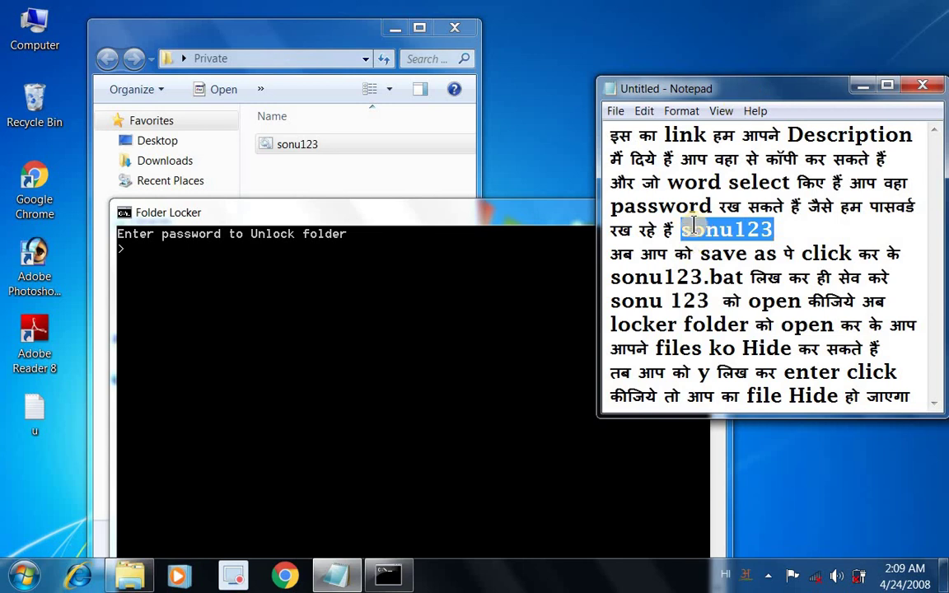
left_click(221, 293)
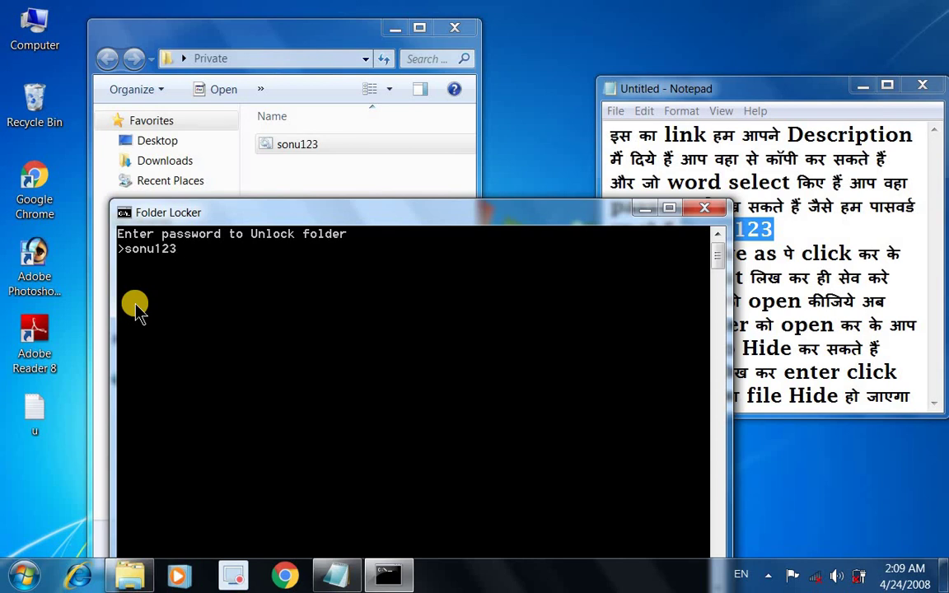
key("Return")
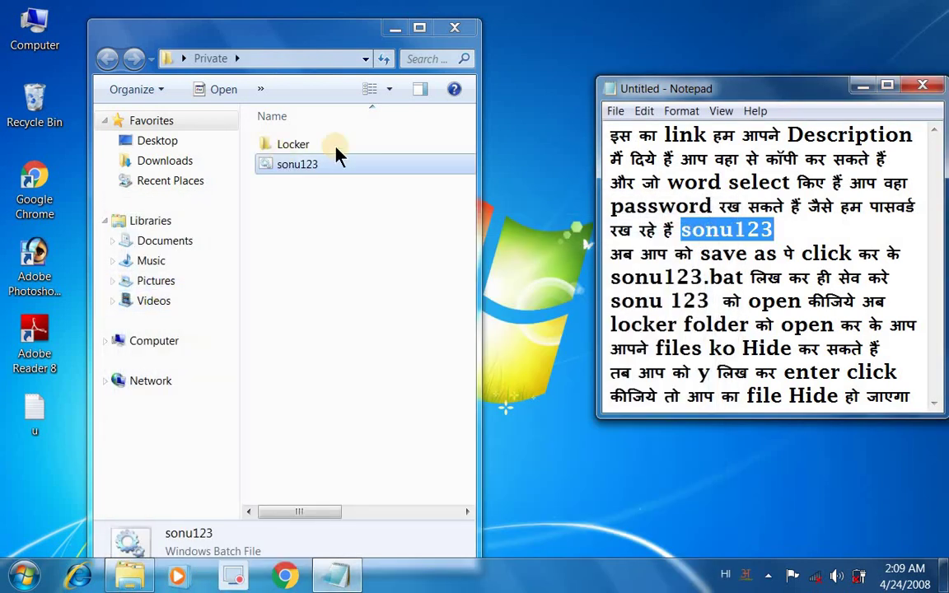
Step: Browse Locker's software, vlc Player and MR PHOTO(PINTU) (G) folders, then return to Private
double_click(307, 147)
left_click(290, 180)
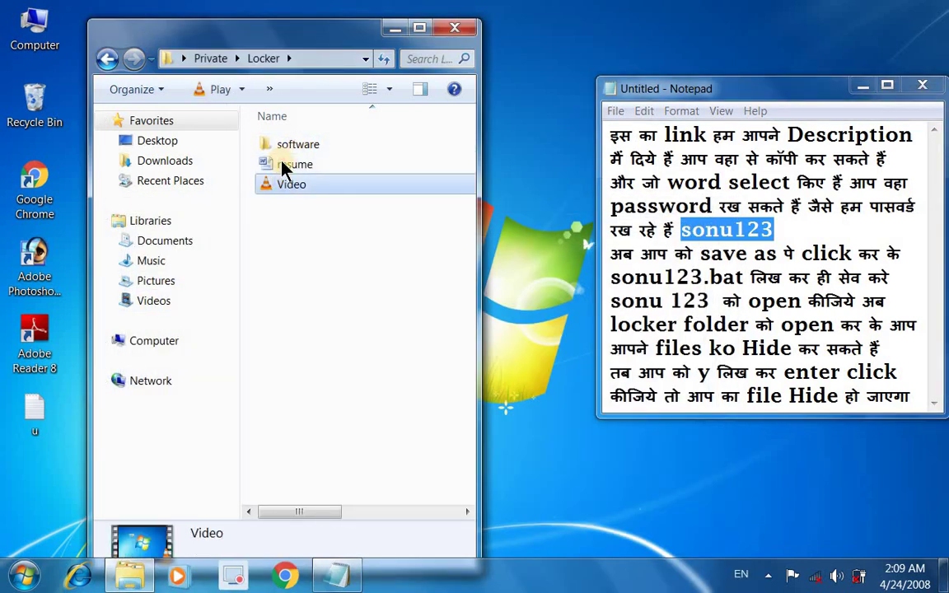
left_click(282, 167)
double_click(289, 144)
double_click(296, 225)
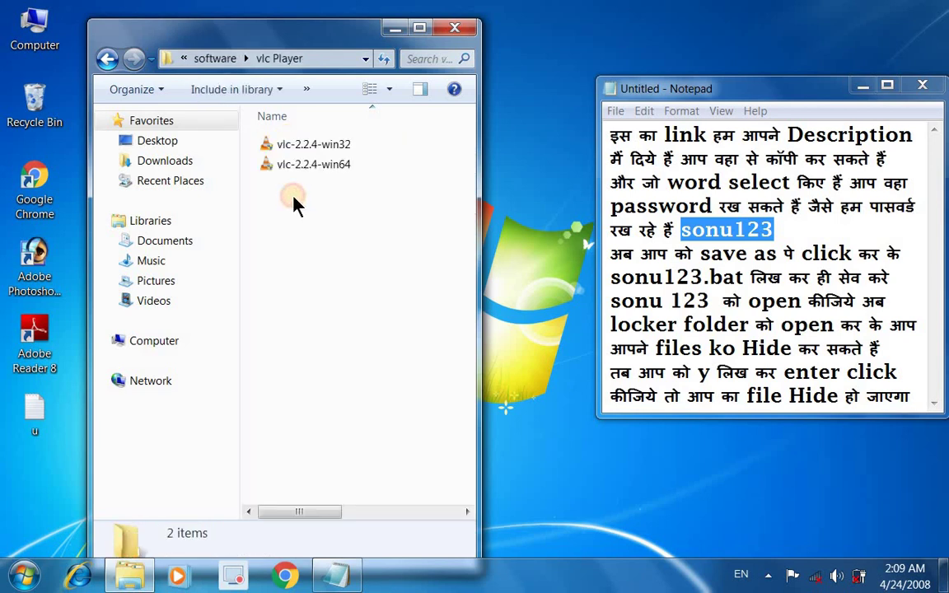
left_click(108, 58)
double_click(312, 188)
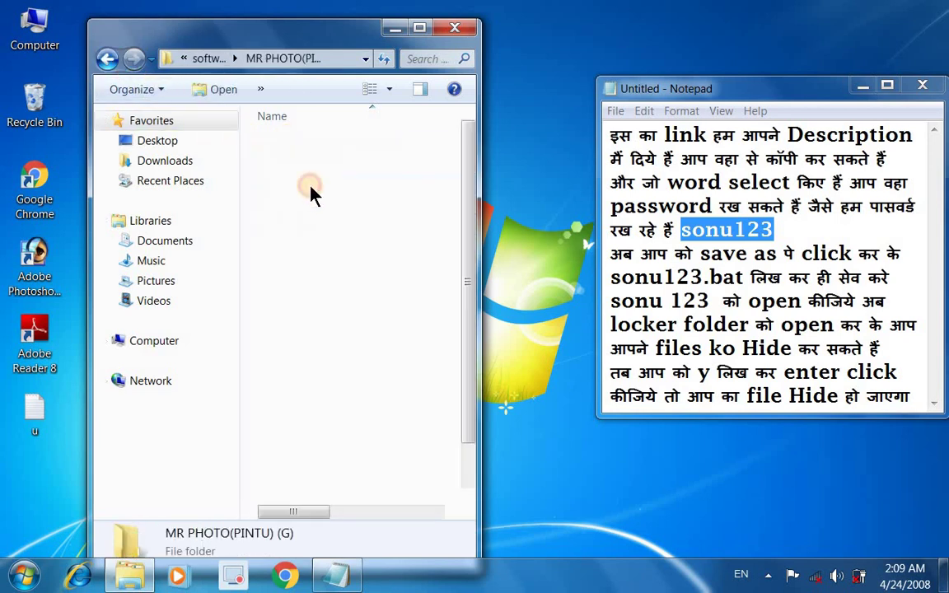
left_click(107, 58)
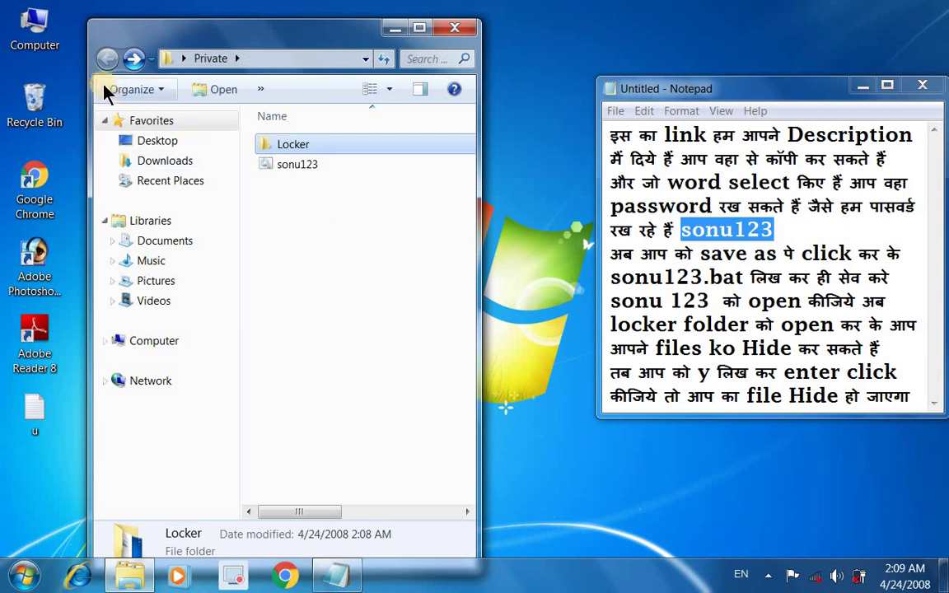
left_click(301, 169)
right_click(305, 169)
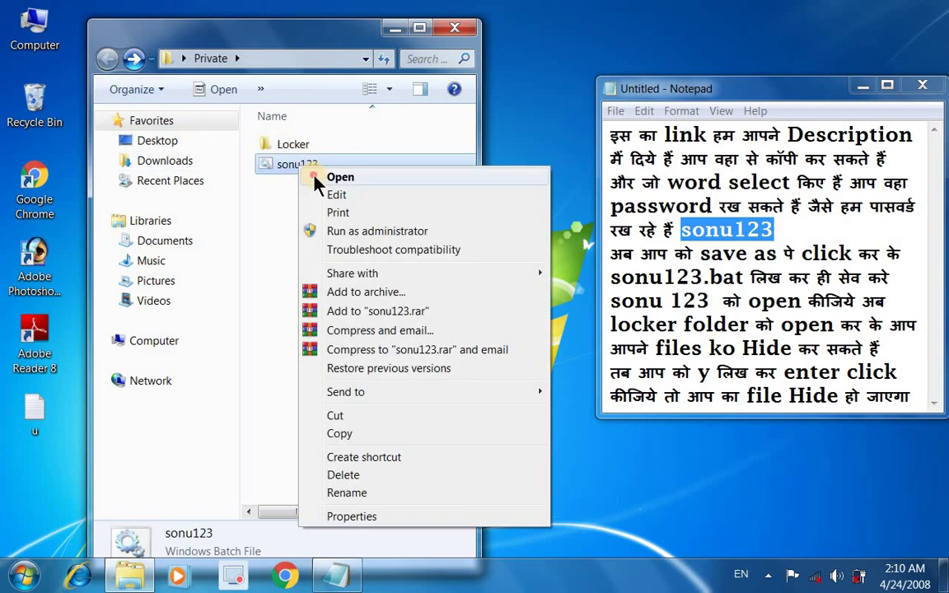
left_click(334, 178)
left_click(818, 90)
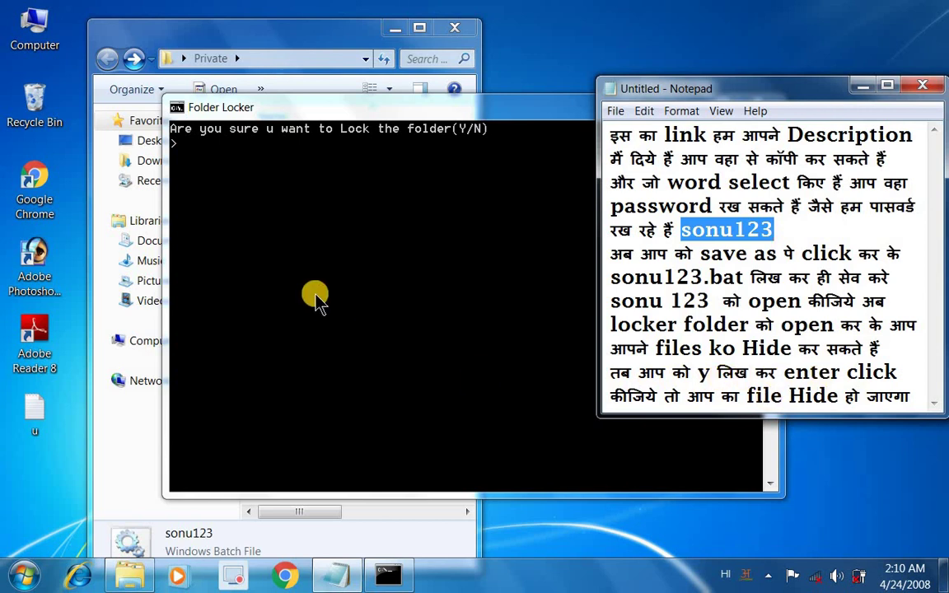
left_click(315, 298)
type("y")
key("Return")
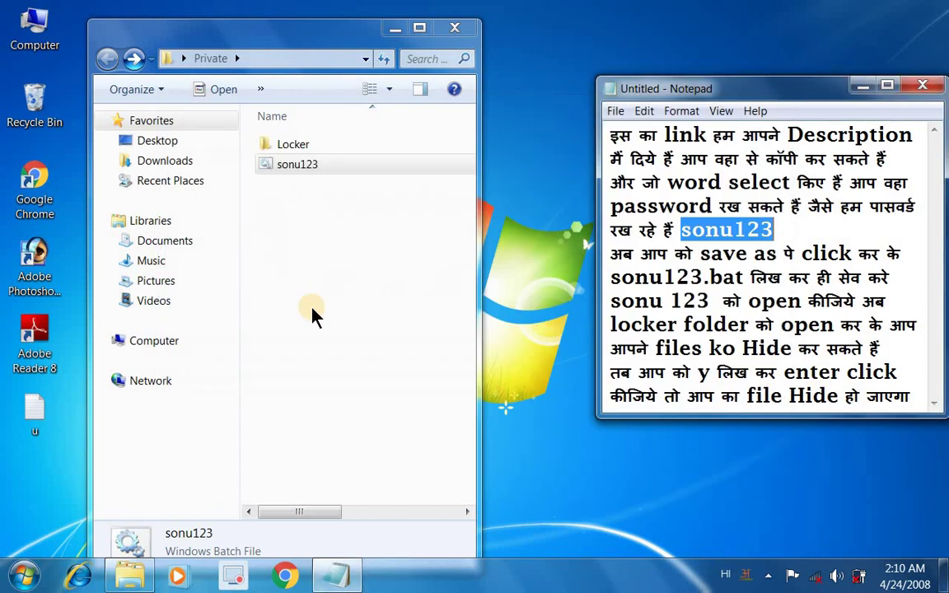
Step: Minimize the Private folder window and refresh the desktop
right_click(285, 190)
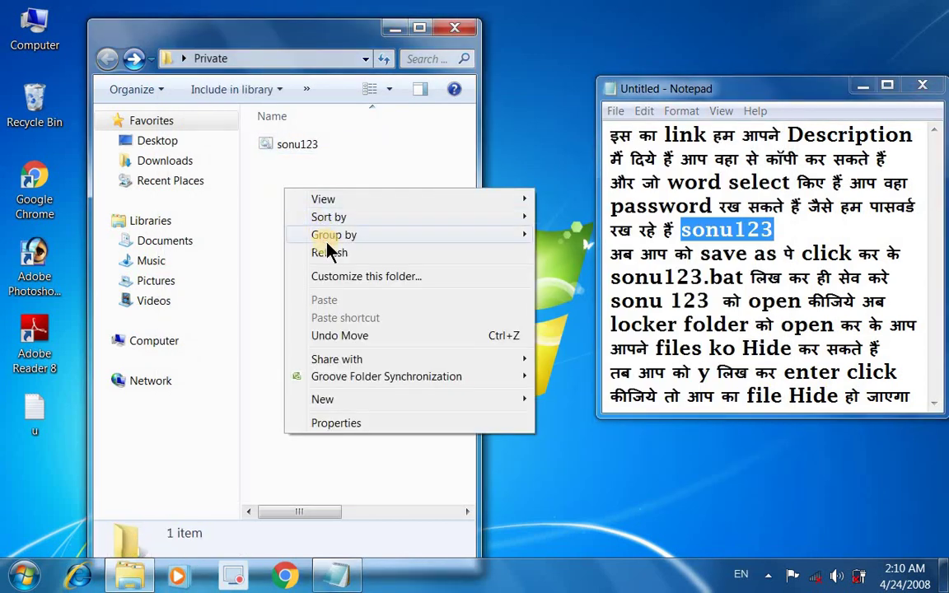
left_click(396, 28)
left_click(396, 28)
right_click(315, 116)
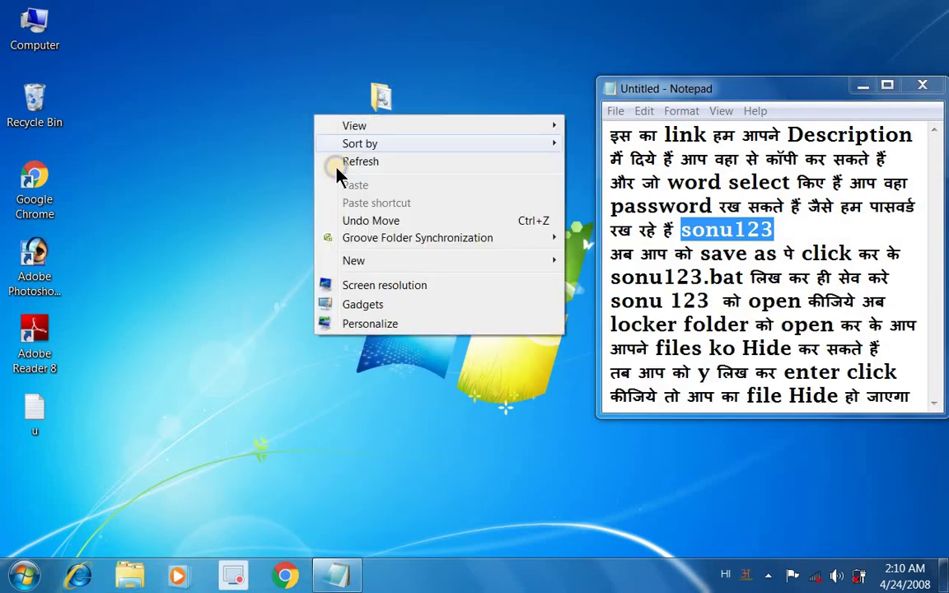
left_click(350, 162)
double_click(376, 109)
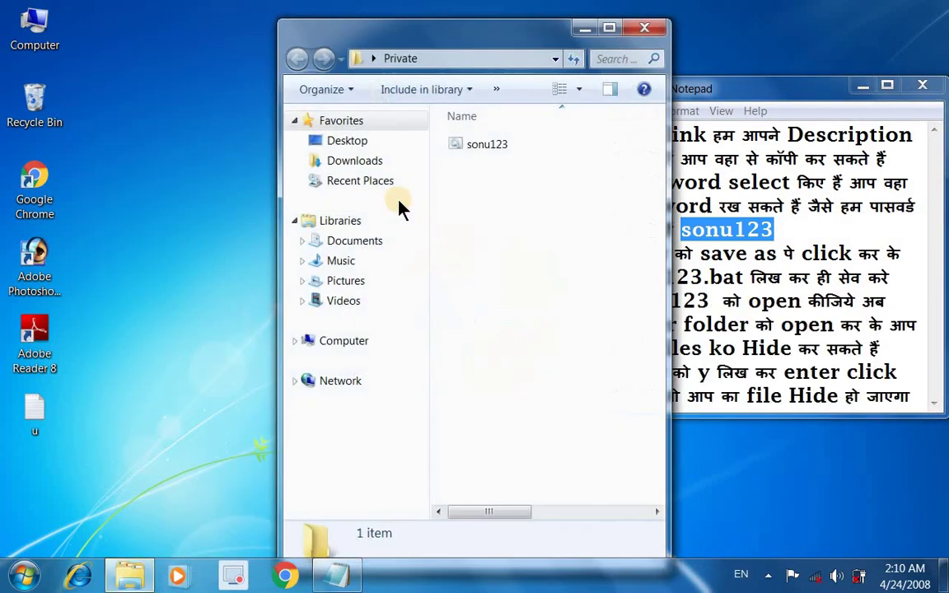
double_click(483, 147)
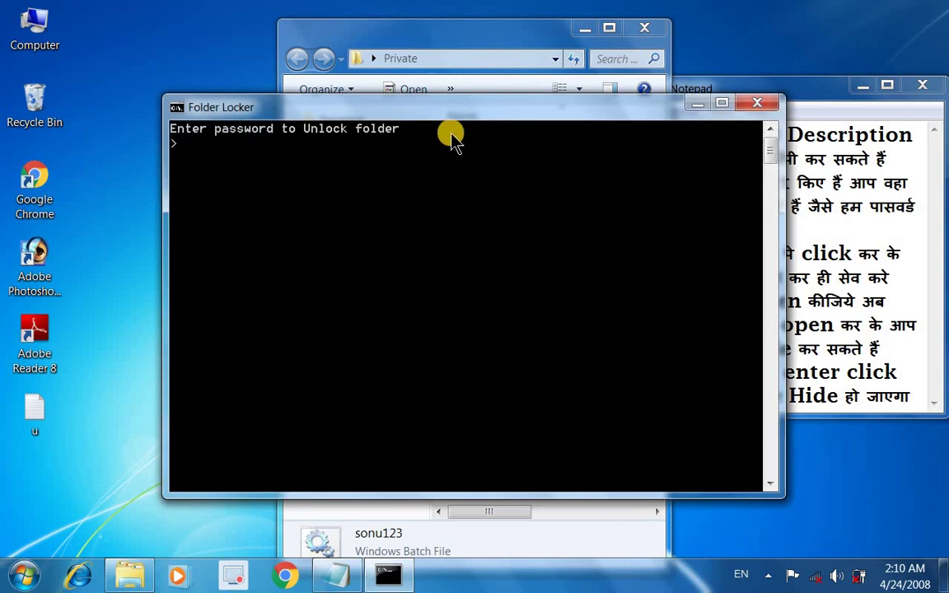
left_click_drag(429, 115, 312, 111)
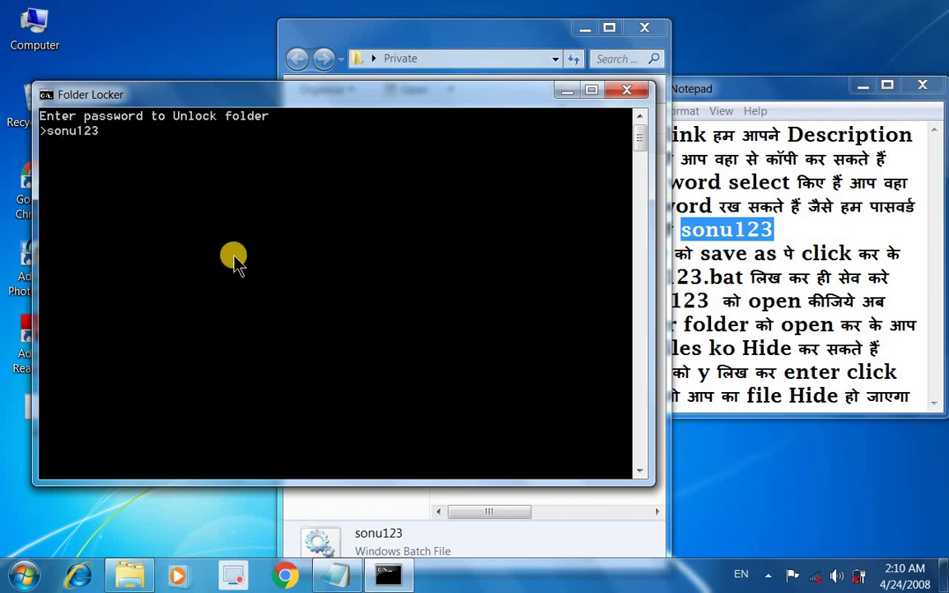
key("Return")
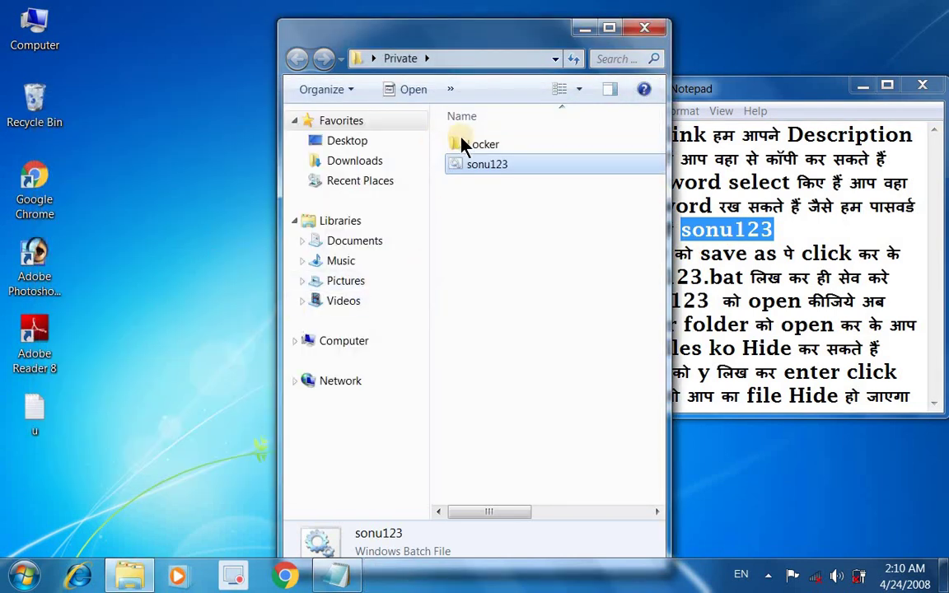
Step: In Locker, play the Video file, close the player, open software, then go back to Private
left_click_drag(444, 37, 282, 31)
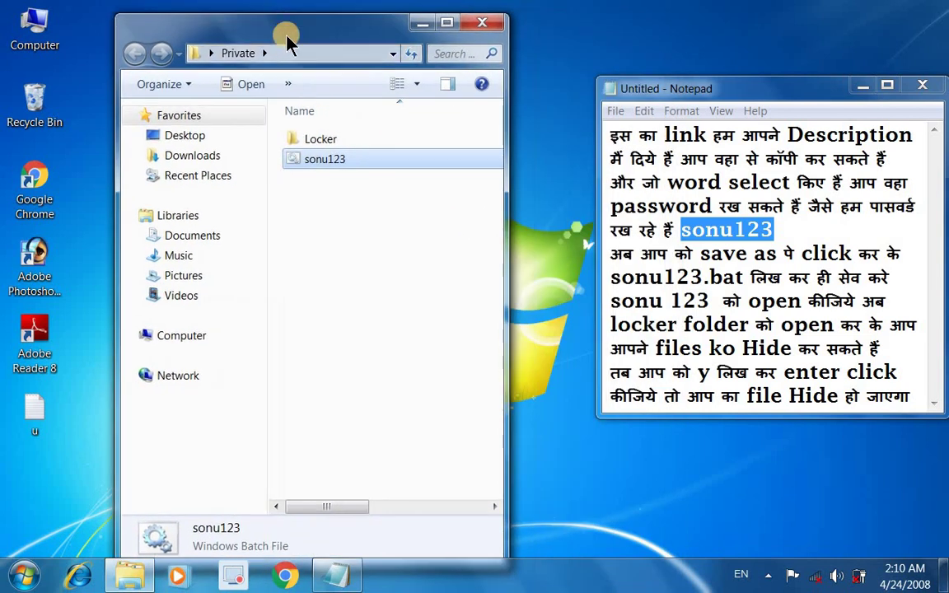
double_click(320, 139)
double_click(317, 179)
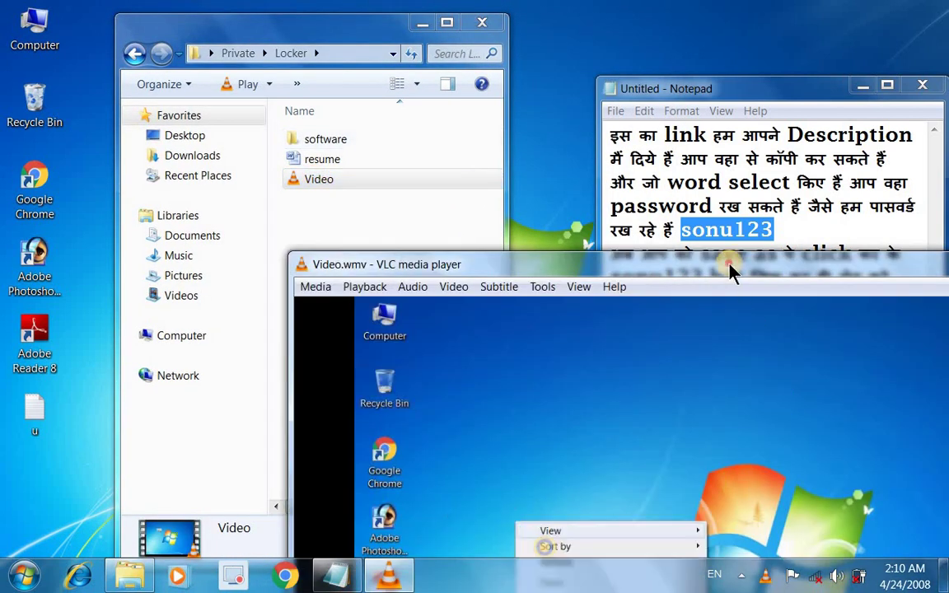
left_click_drag(730, 272, 577, 269)
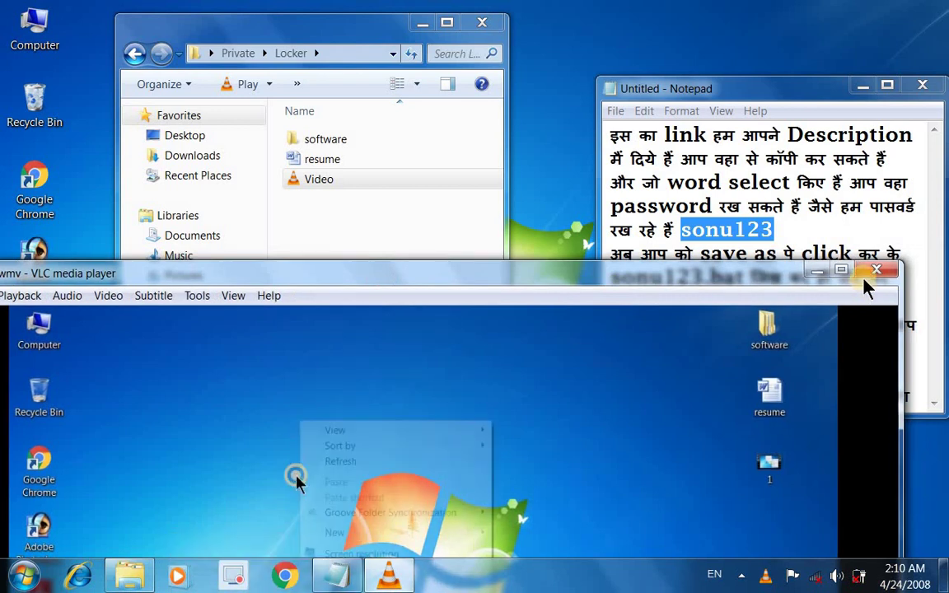
left_click(873, 269)
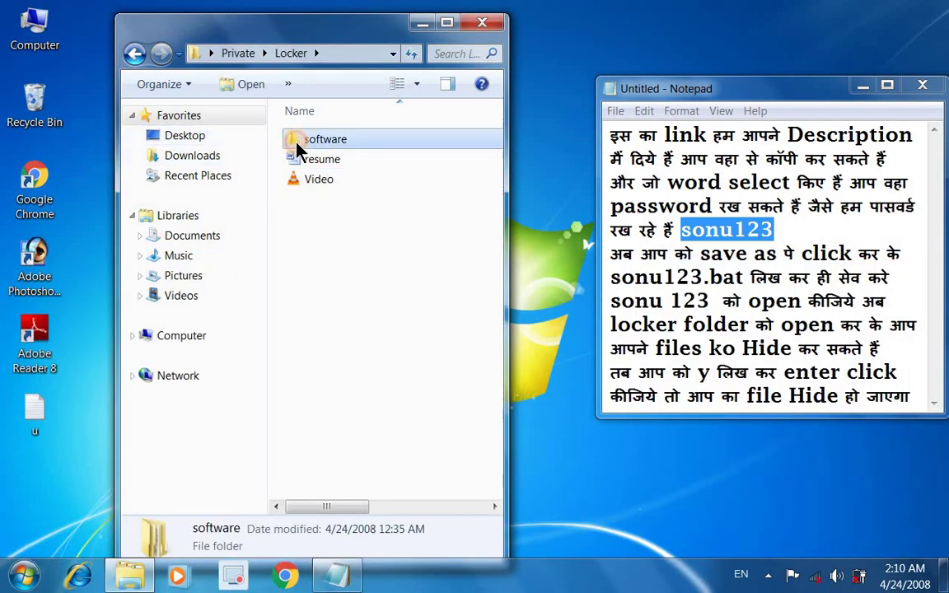
double_click(292, 140)
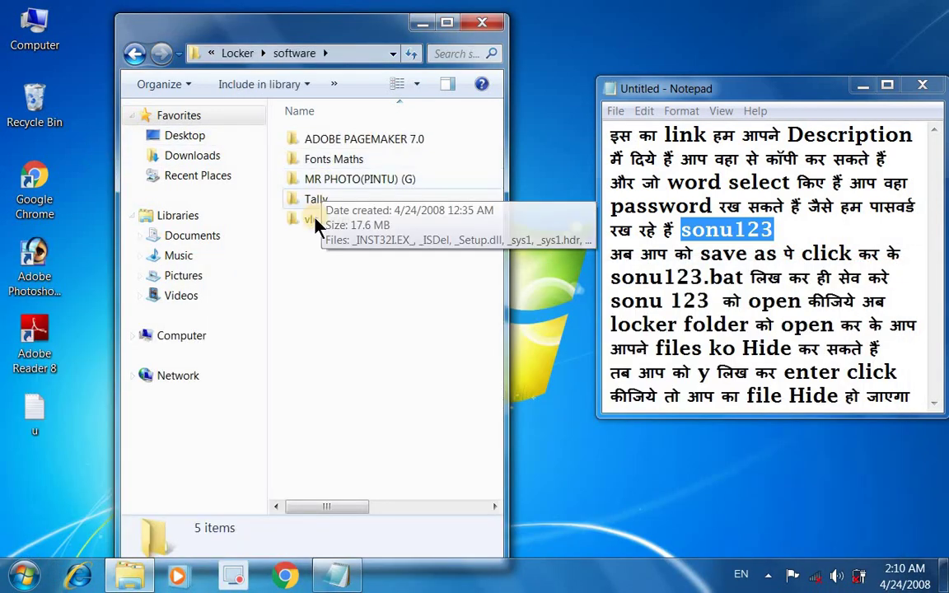
left_click(134, 52)
left_click(134, 53)
left_click(134, 53)
left_click(307, 161)
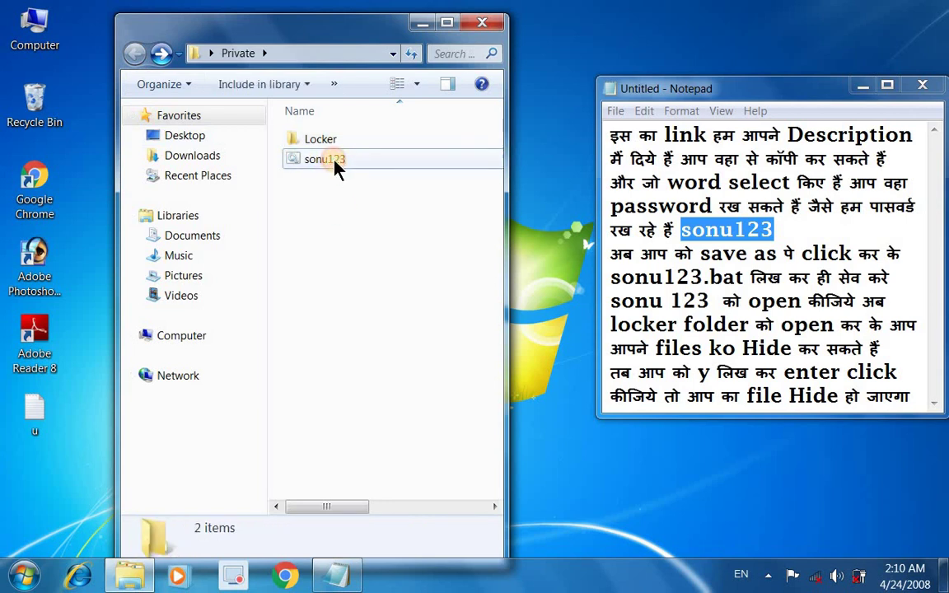
right_click(333, 159)
left_click(356, 173)
left_click_drag(342, 102, 254, 100)
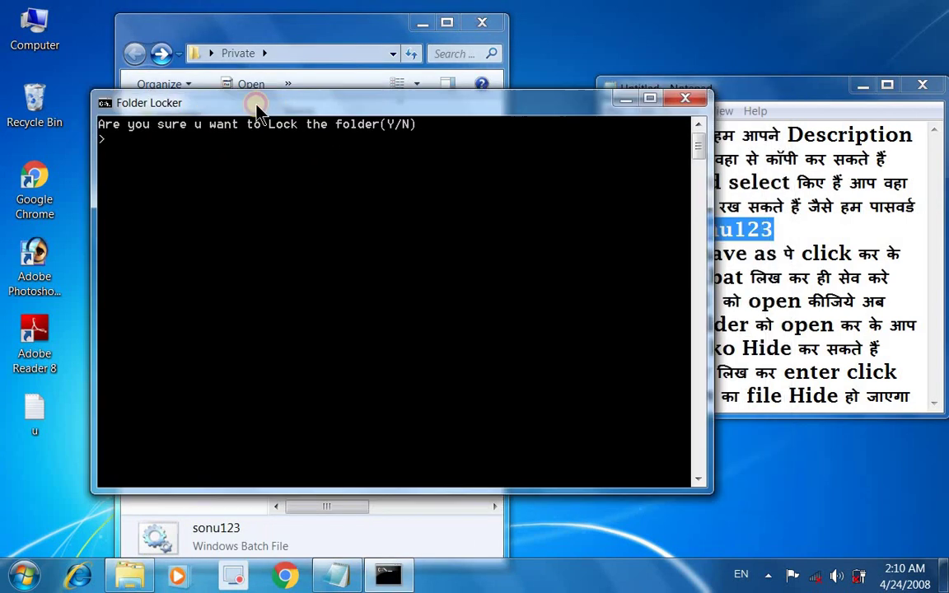
left_click(774, 88)
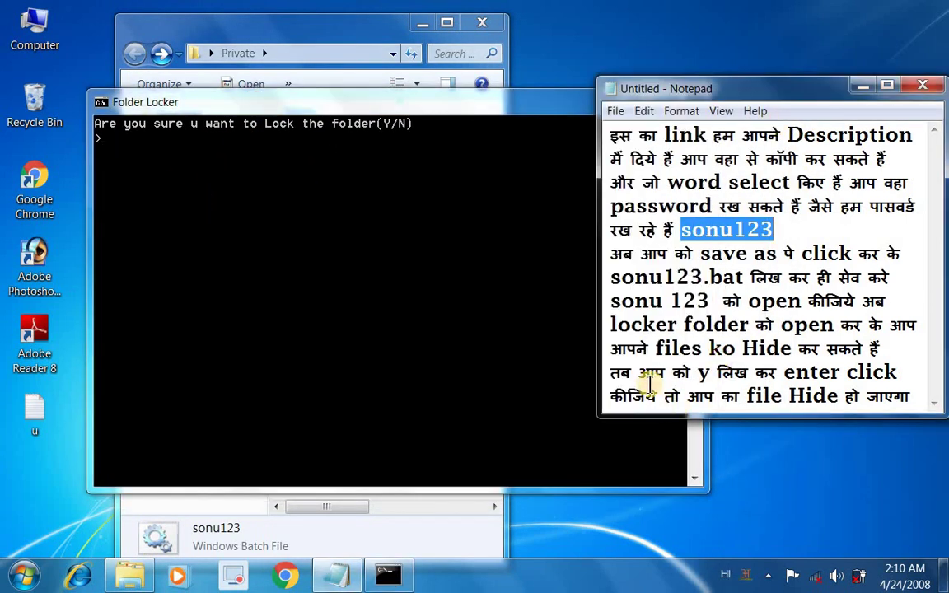
left_click(220, 256)
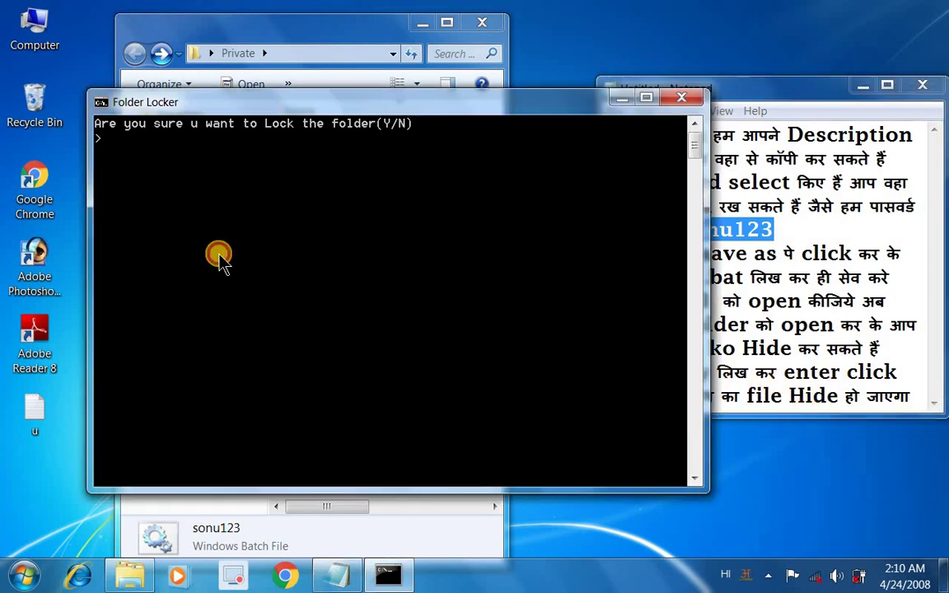
type("y")
key("Return")
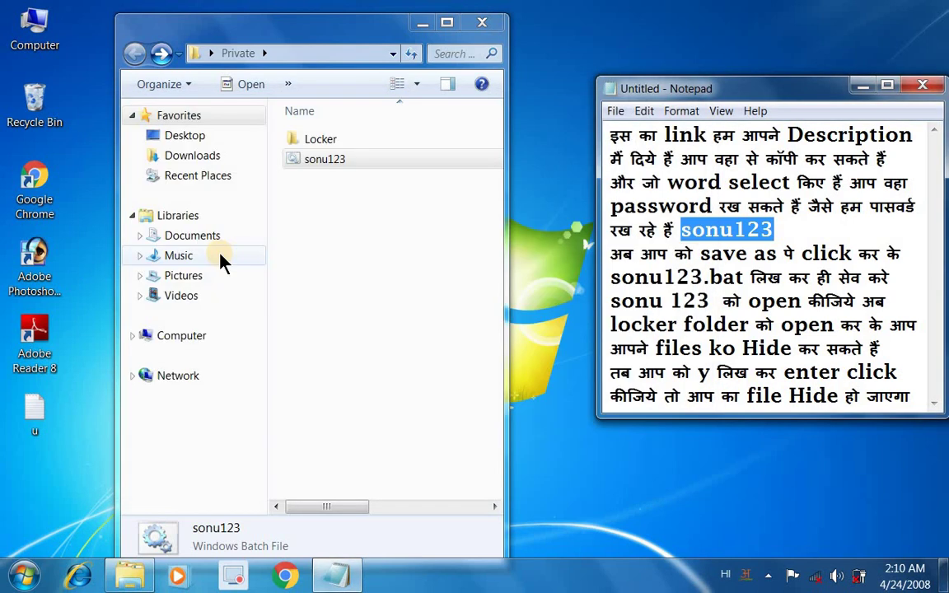
Step: Close the Private window, minimize the Notepad notes, and refresh the desktop twice
left_click(493, 26)
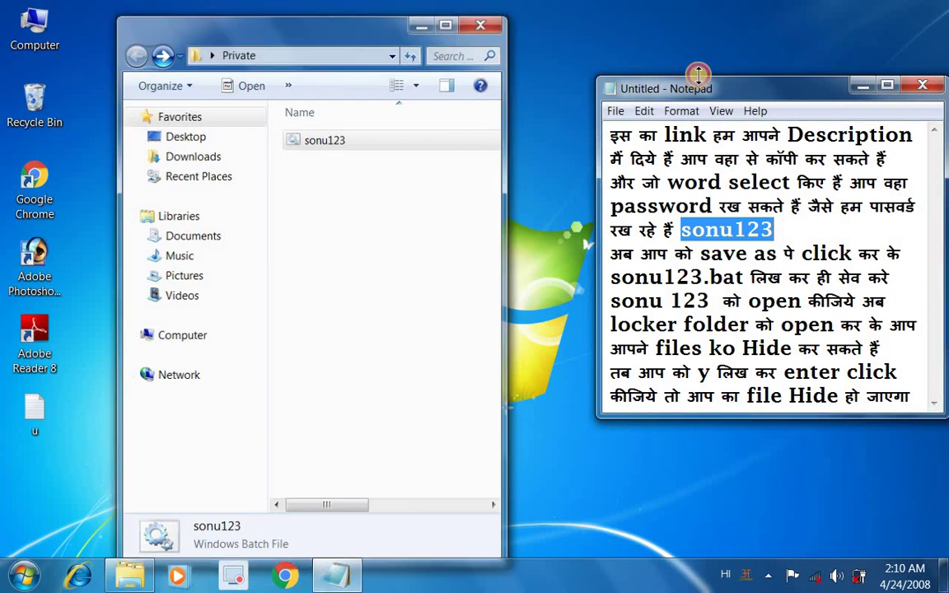
left_click(866, 86)
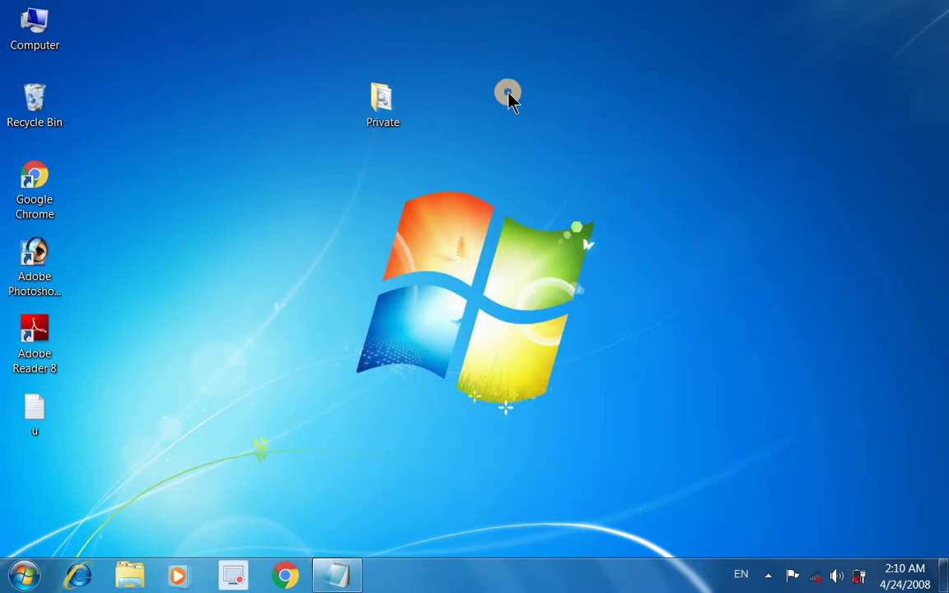
right_click(508, 93)
left_click(531, 140)
right_click(523, 121)
left_click(554, 169)
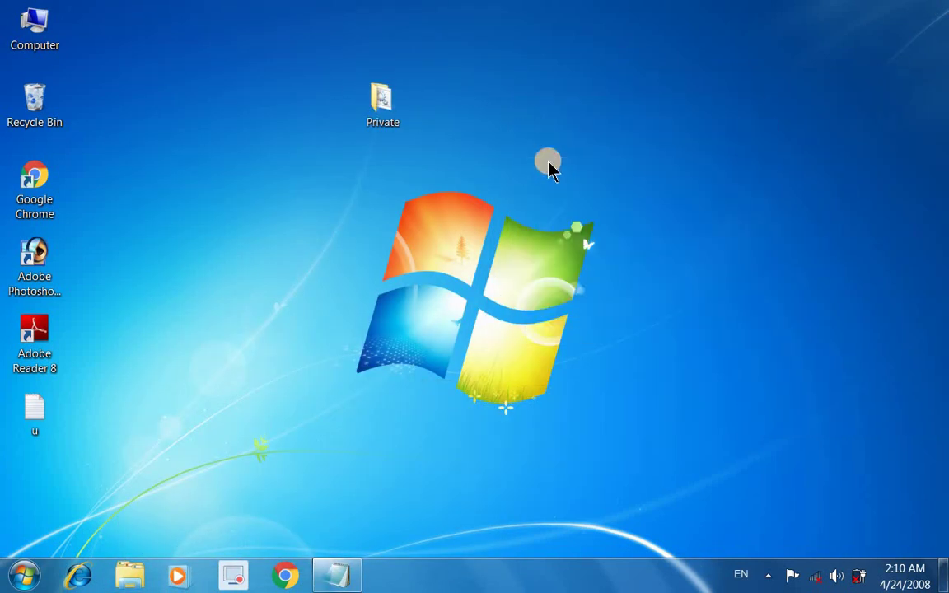